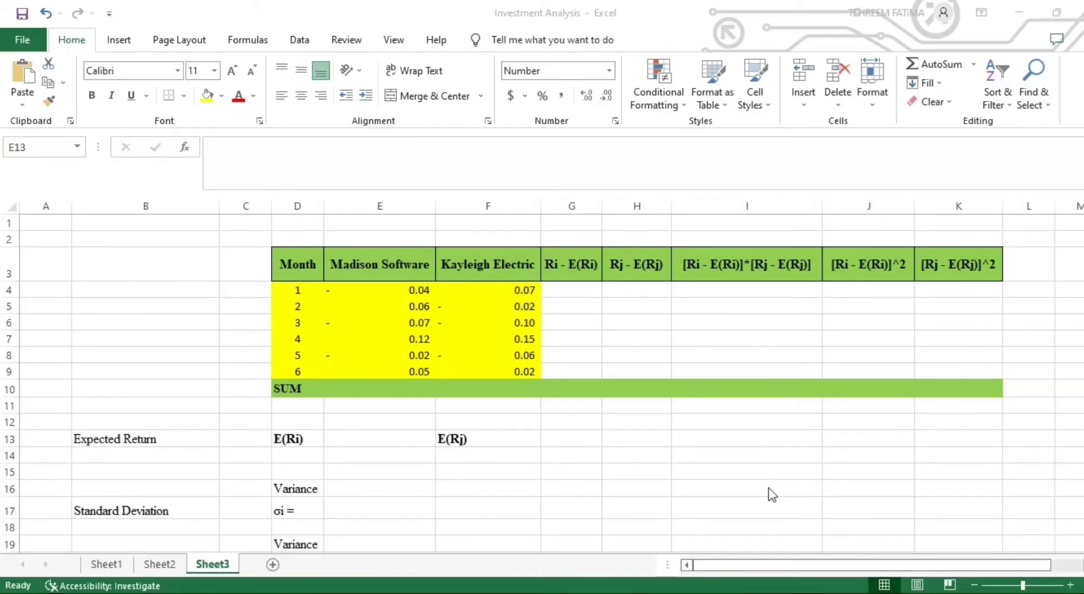
Total the Madison Software returns in E10 with a SUM formula over E4:E9.
click(383, 388)
text(=)
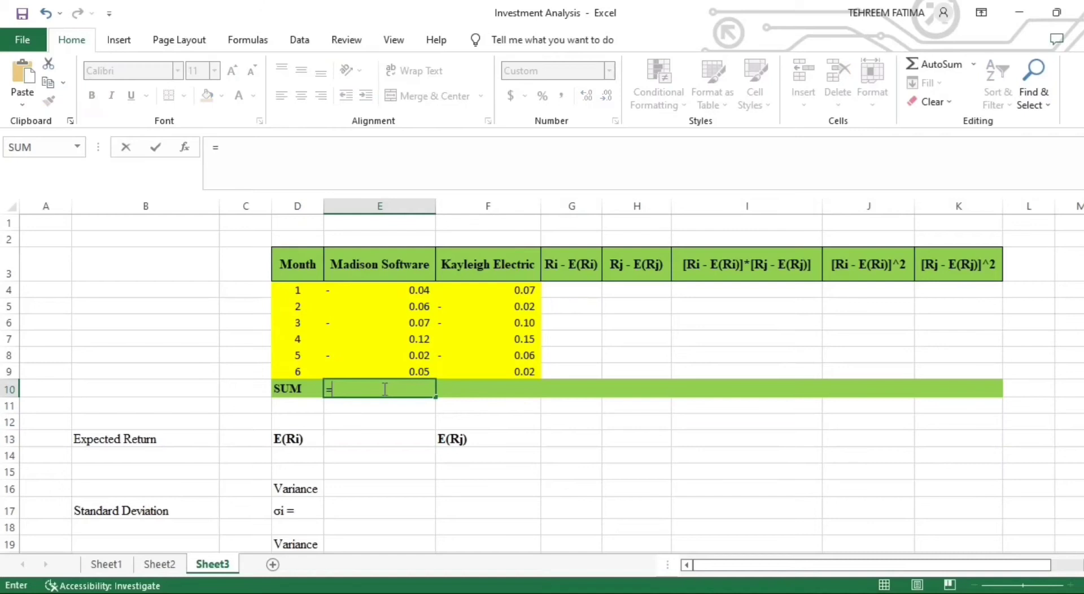
text(SUM()
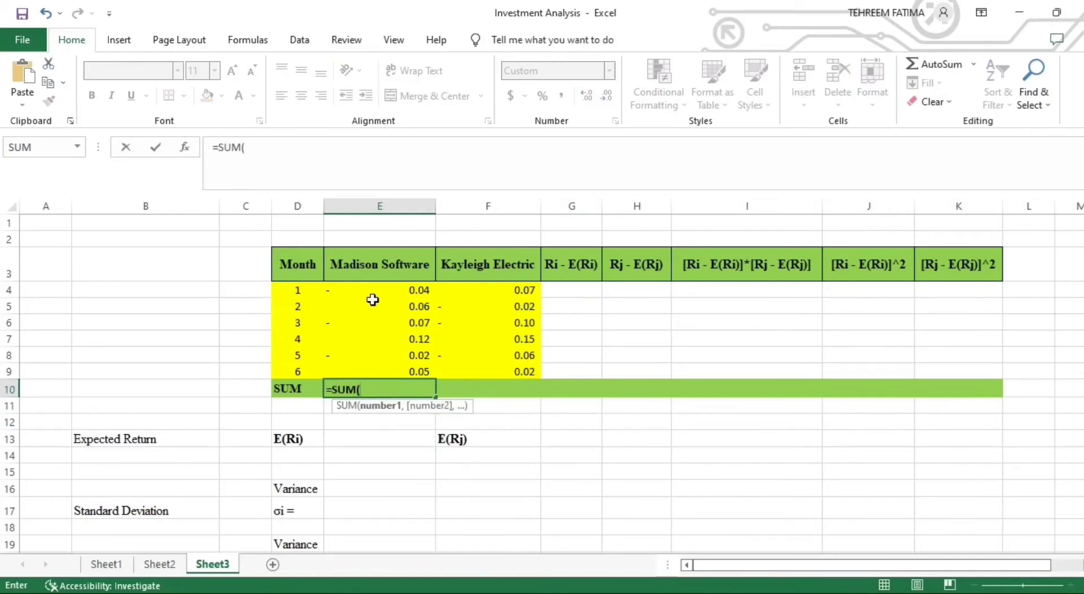
drag(375, 289, 381, 369)
text())
key(Return)
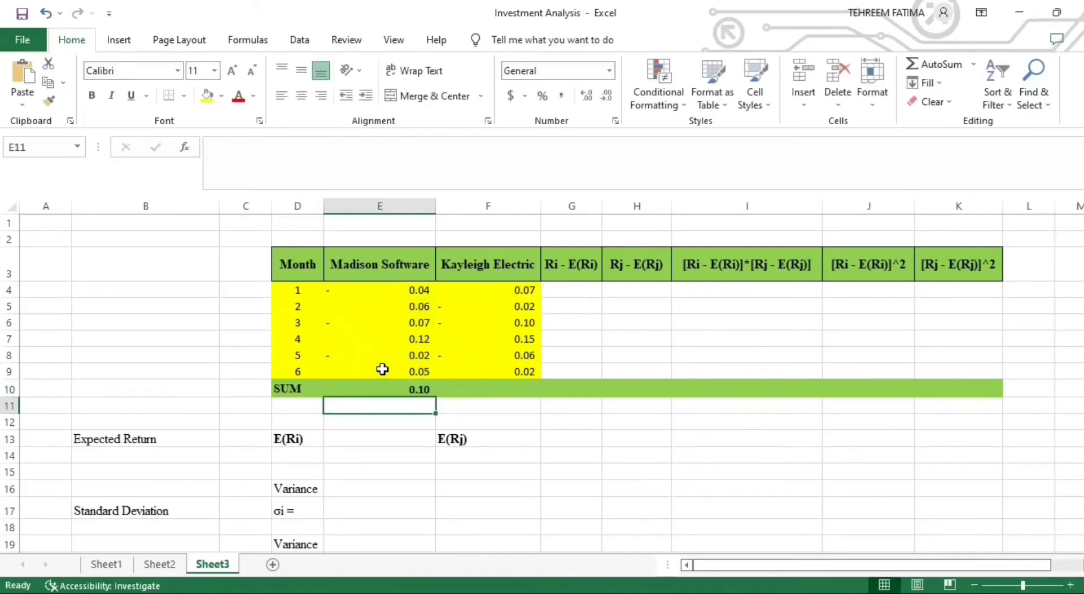
Total the Kayleigh Electric returns in F10 with a SUM formula over F4:F9.
click(487, 384)
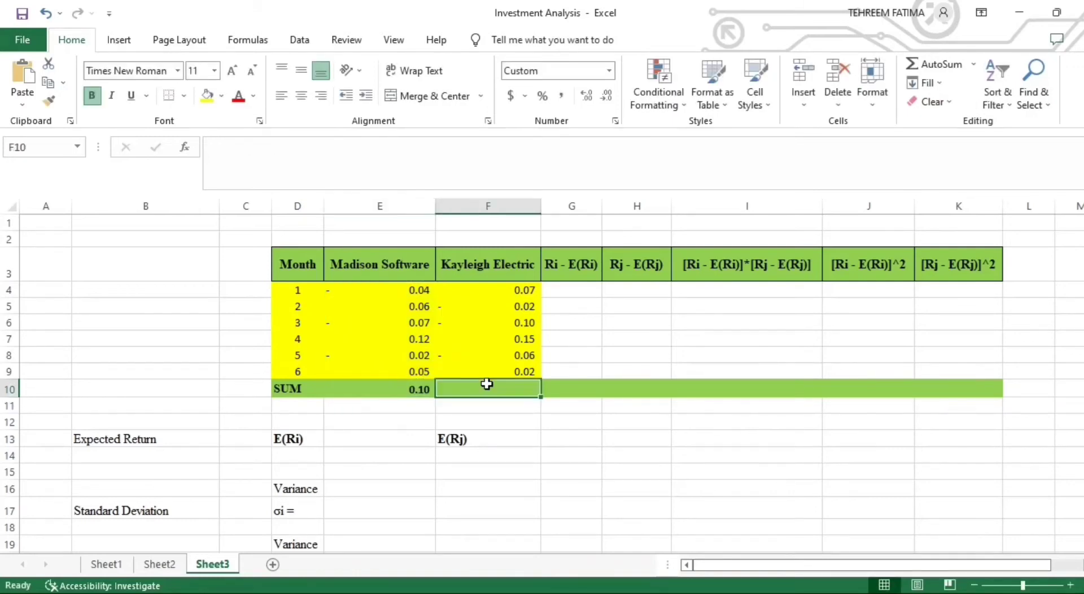
text(=S)
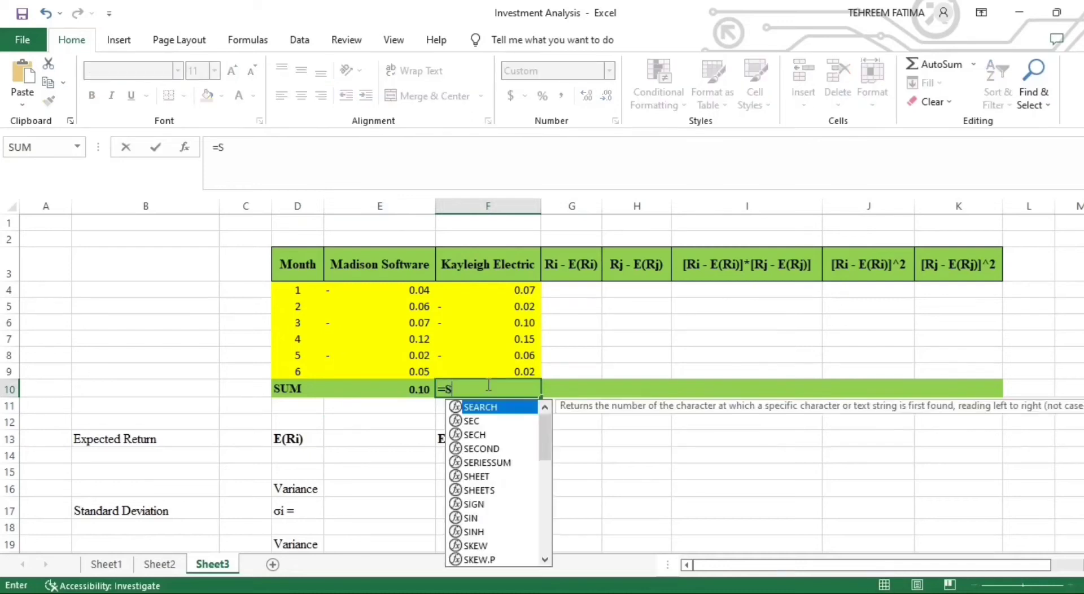
text(UM()
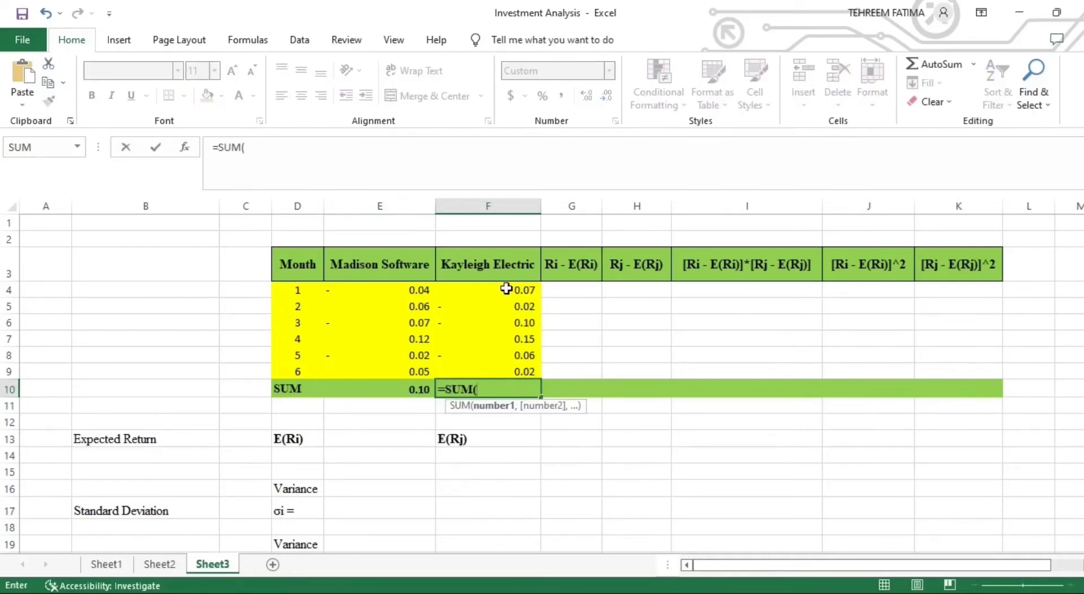
drag(507, 289, 509, 363)
text())
key(Return)
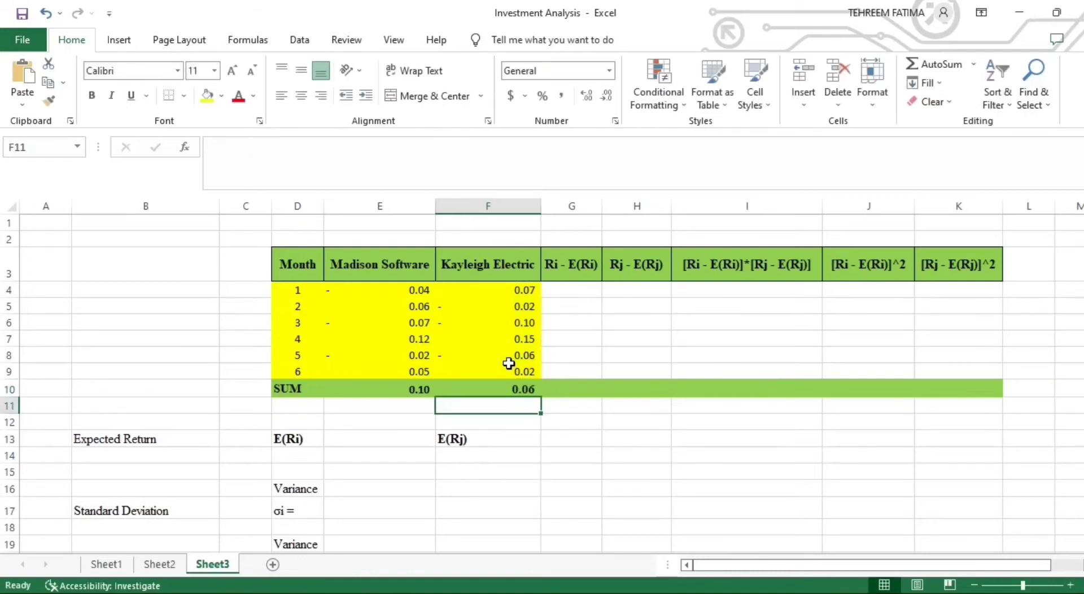
Calculate the expected return E(Ri) in E13 with the formula =E10/6.
click(382, 440)
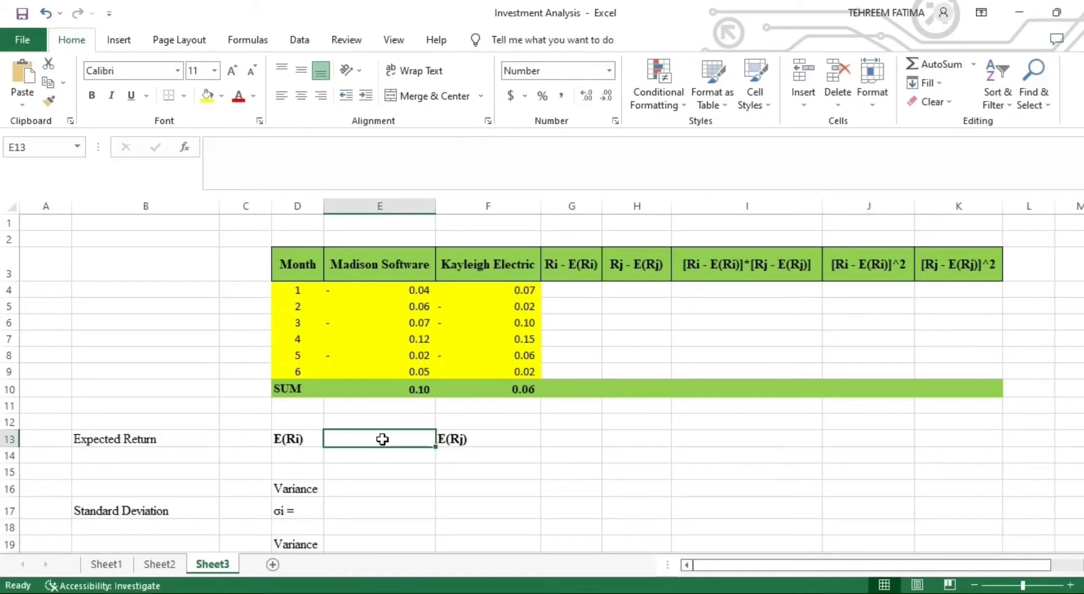
text(=)
click(390, 385)
text(/)
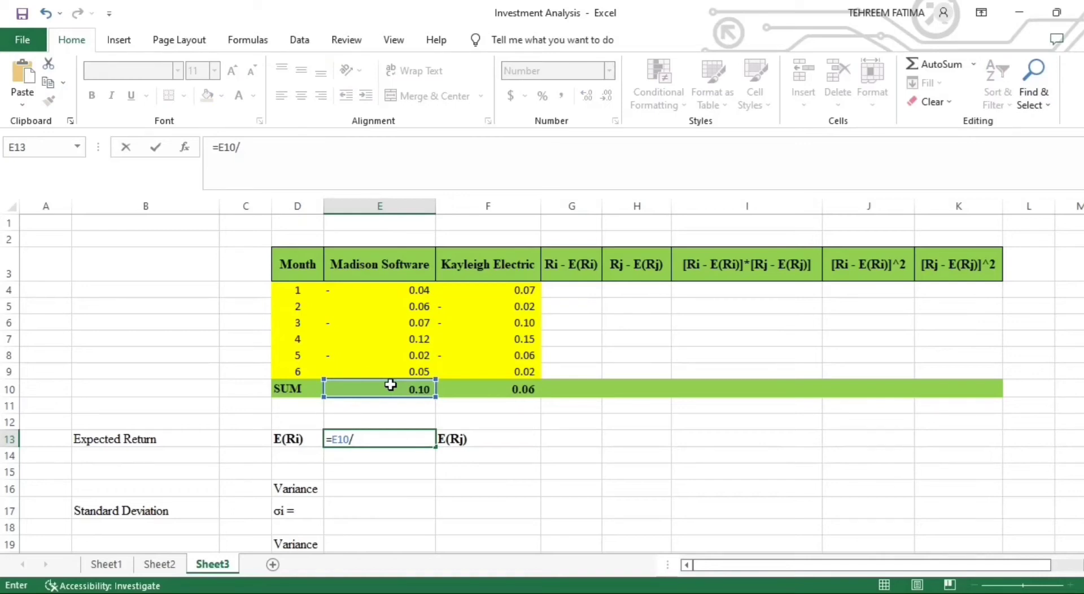
text(6)
key(Return)
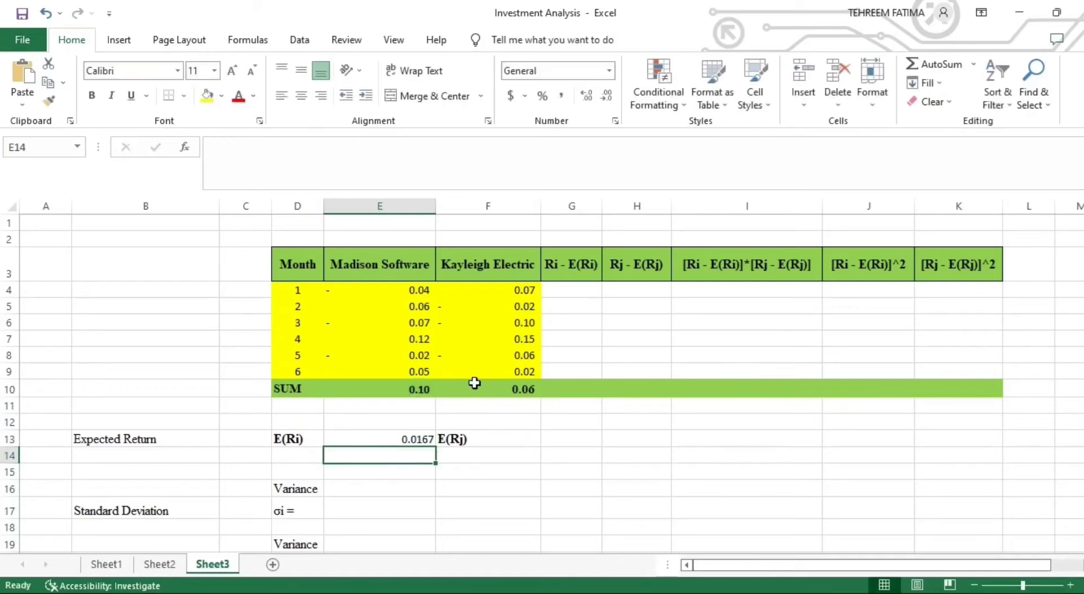
Calculate the expected return E(Rj) in G13 with the formula =F10/6.
click(575, 436)
text(=)
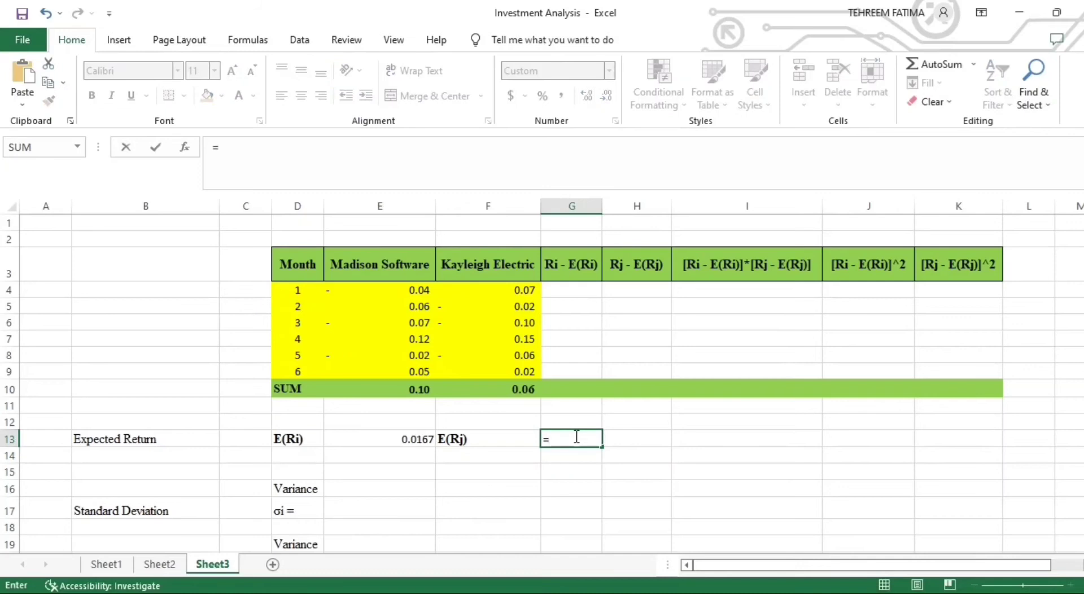
click(517, 393)
text(/6)
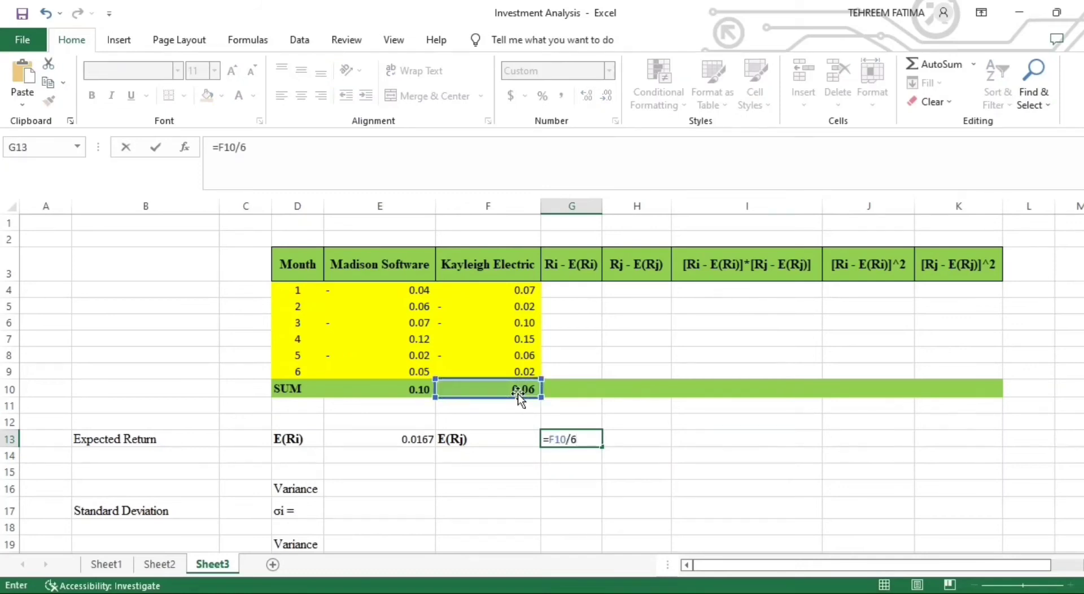
key(Return)
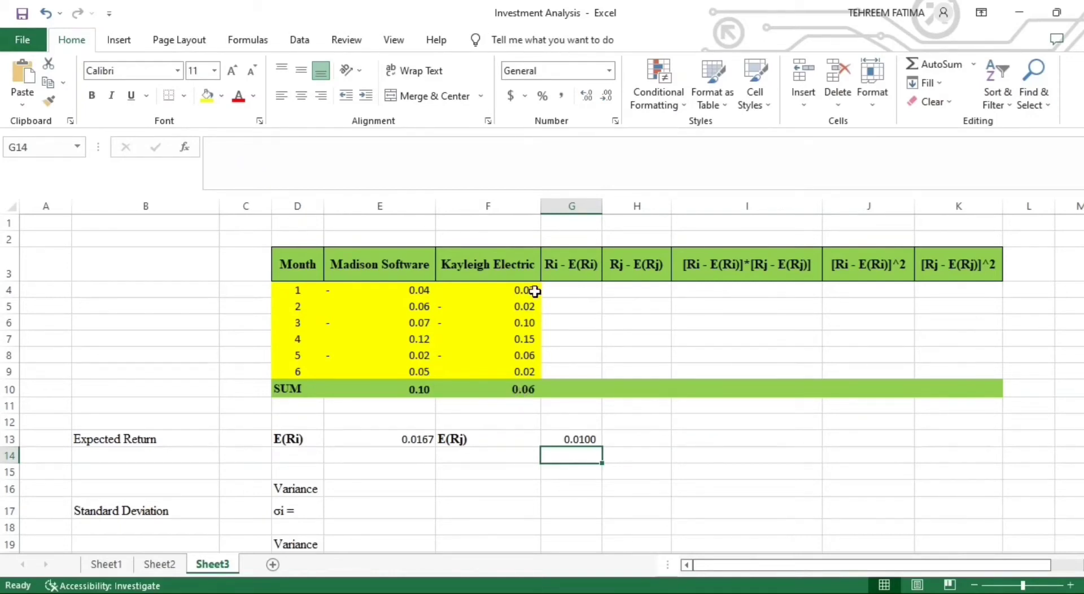
Calculate the month 1 deviation Ri - E(Ri) in G4 with the formula =E4-E13.
click(571, 291)
text(=)
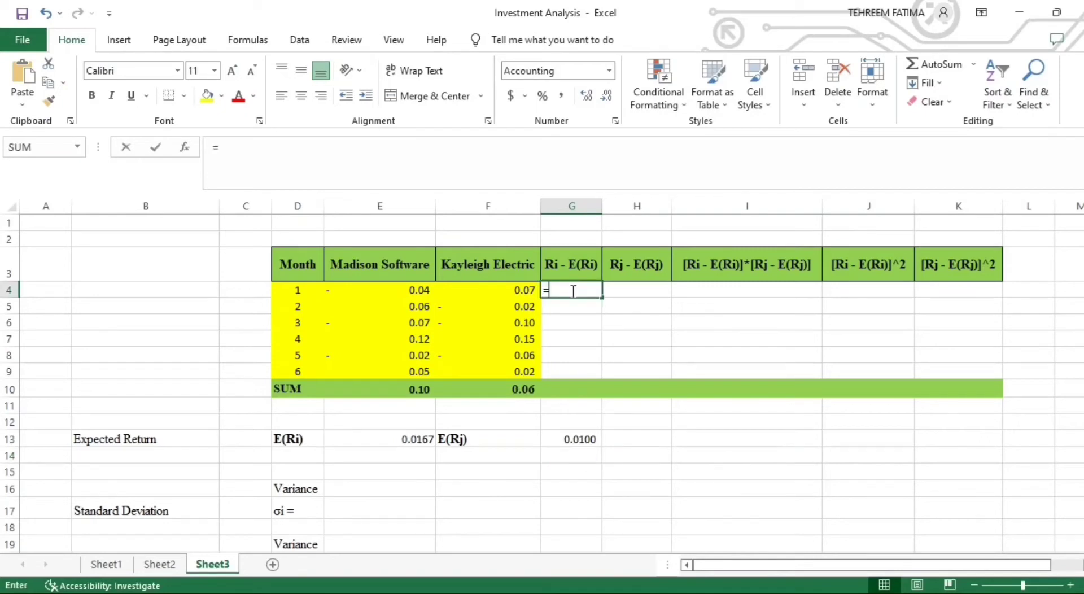
click(424, 286)
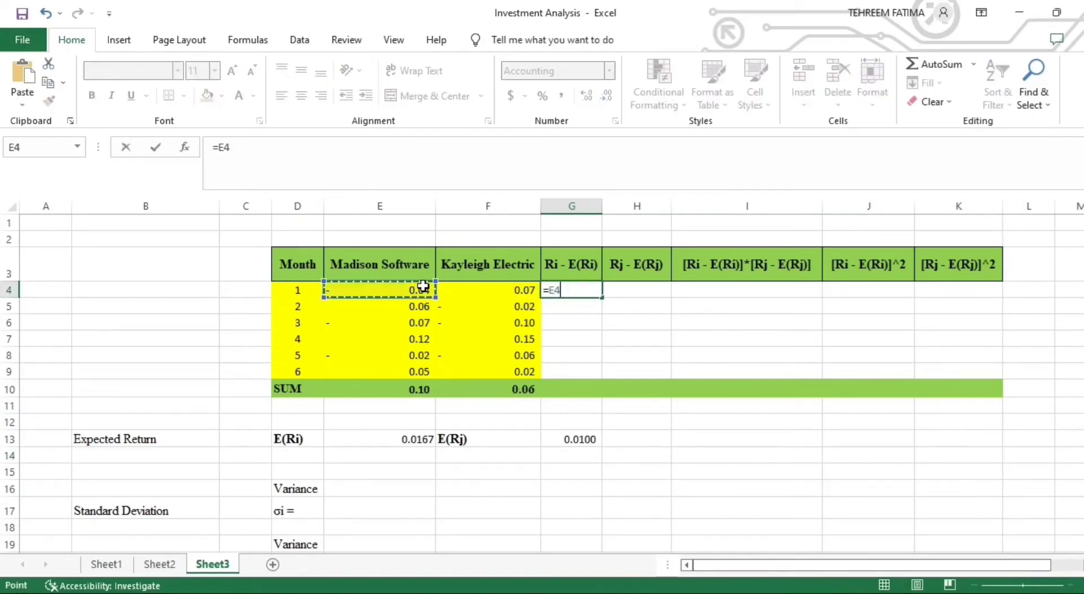
text(-)
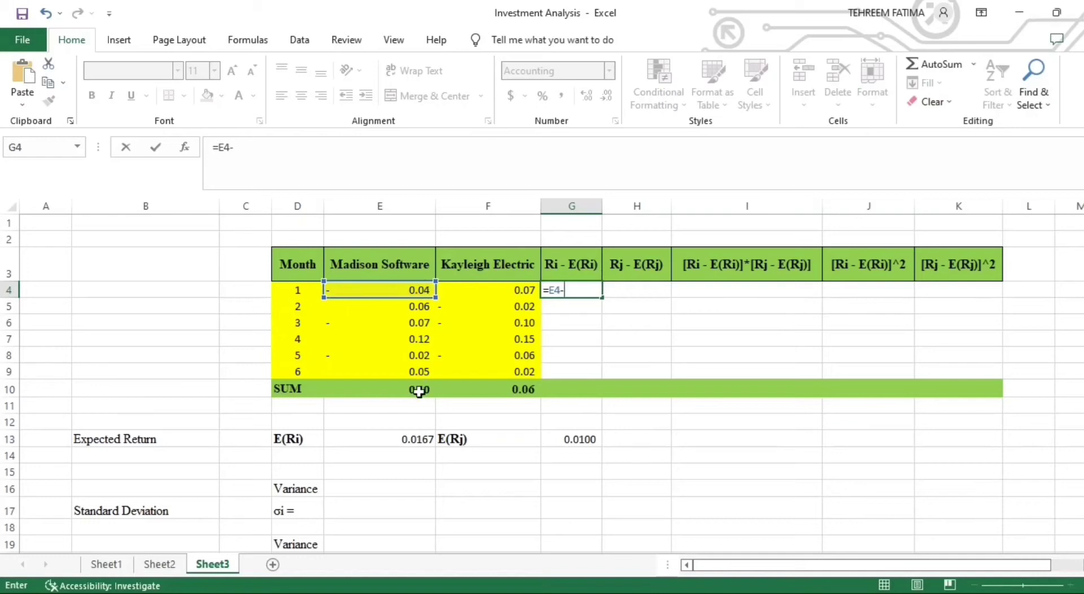
click(408, 442)
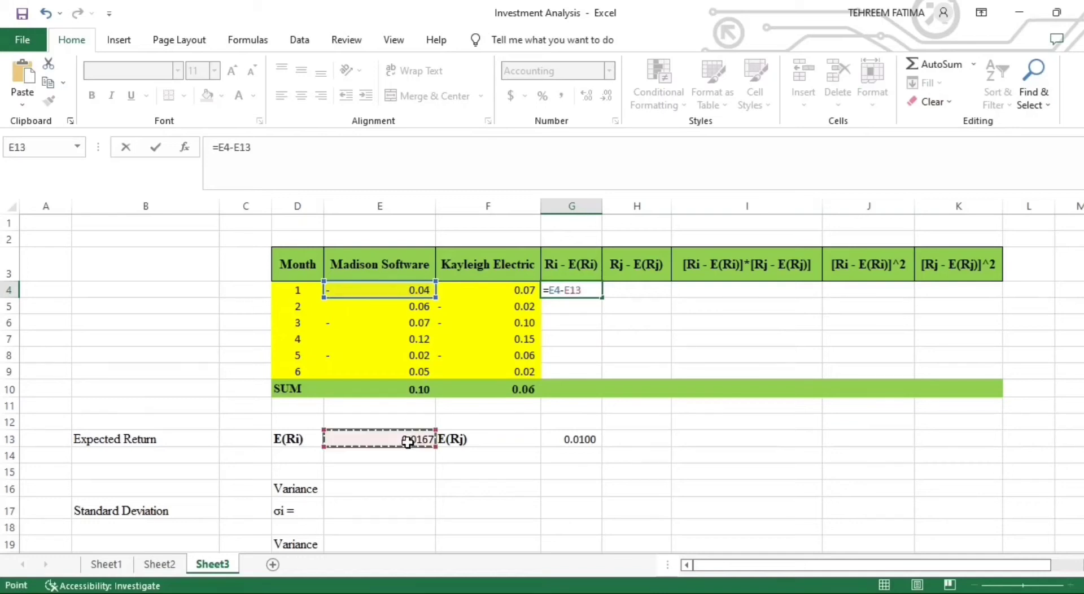
key(Return)
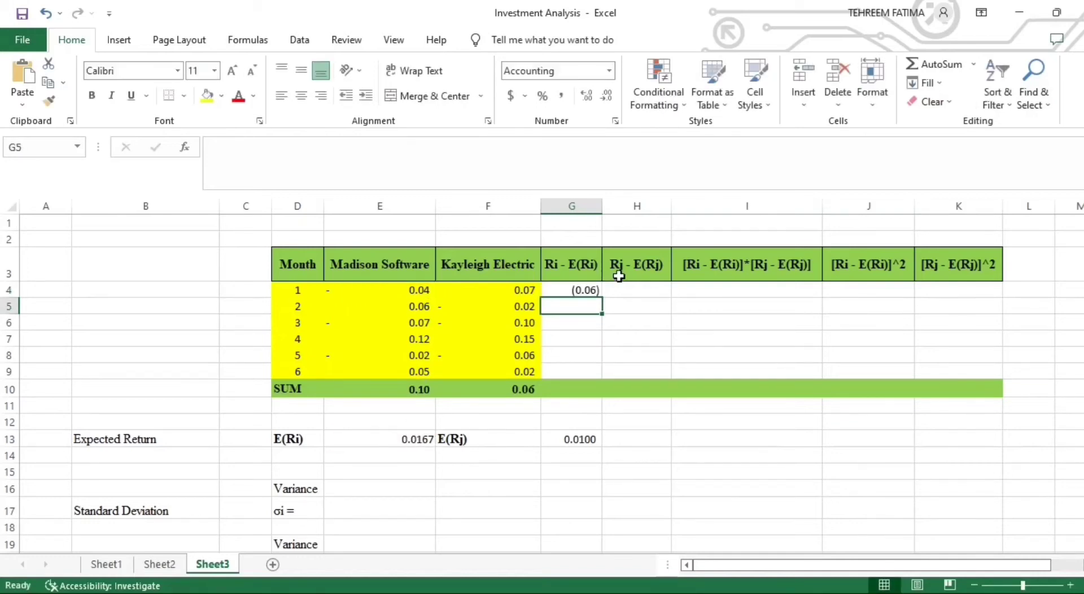
Make the E13 reference in G4's formula absolute ($E$13) and fill the formula down through G9.
click(582, 290)
double_click(576, 290)
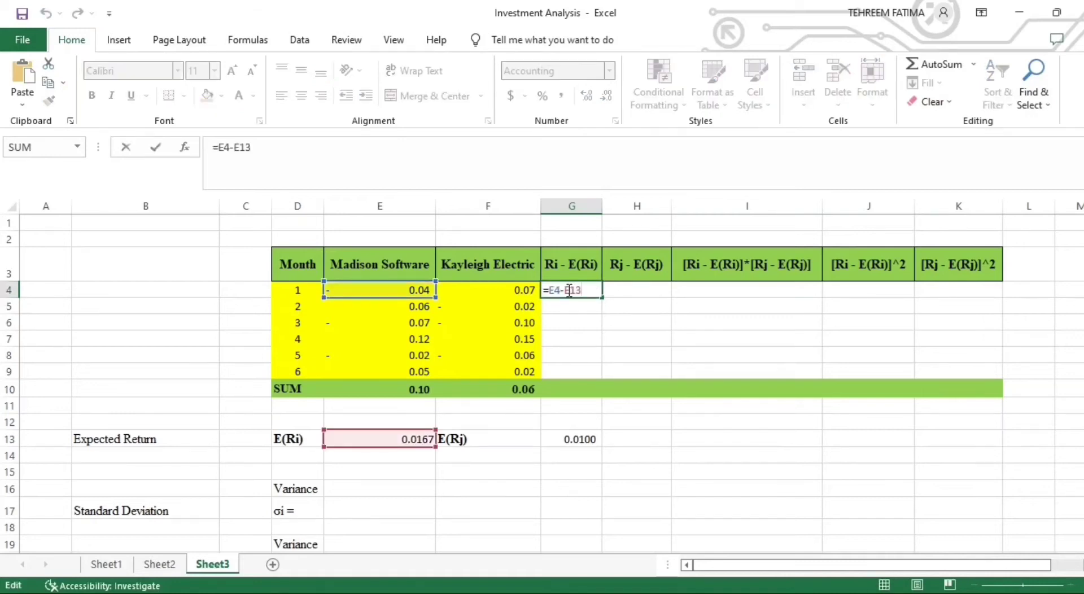
key(F4)
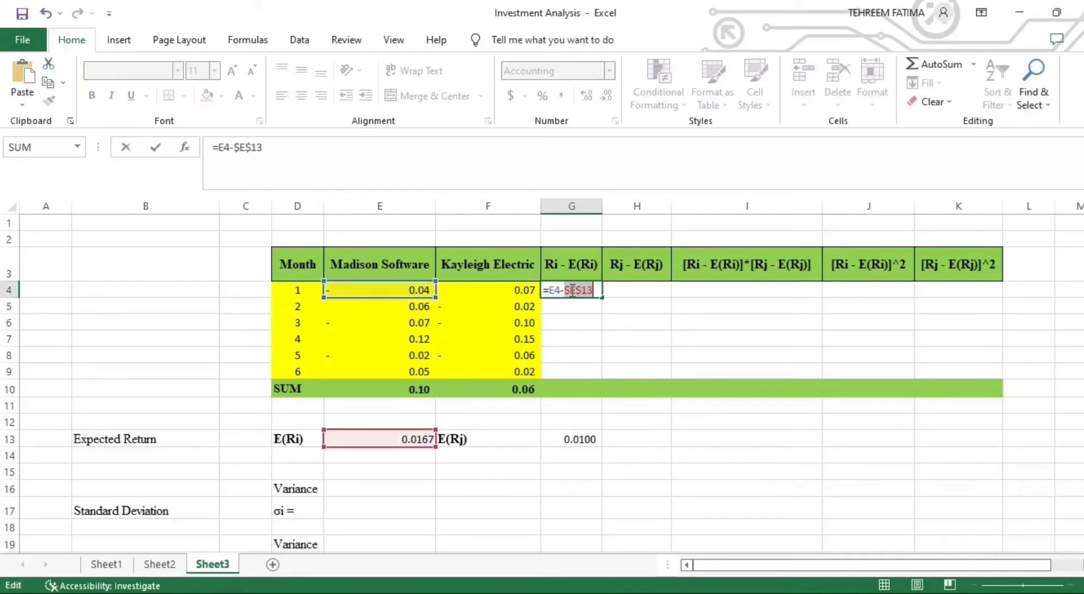
key(Return)
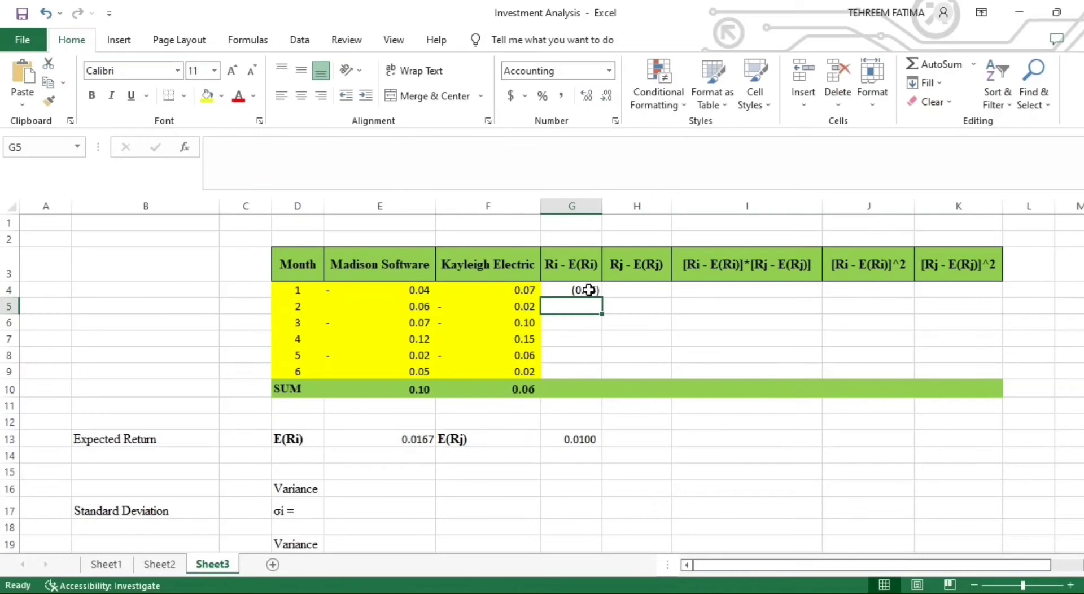
click(589, 290)
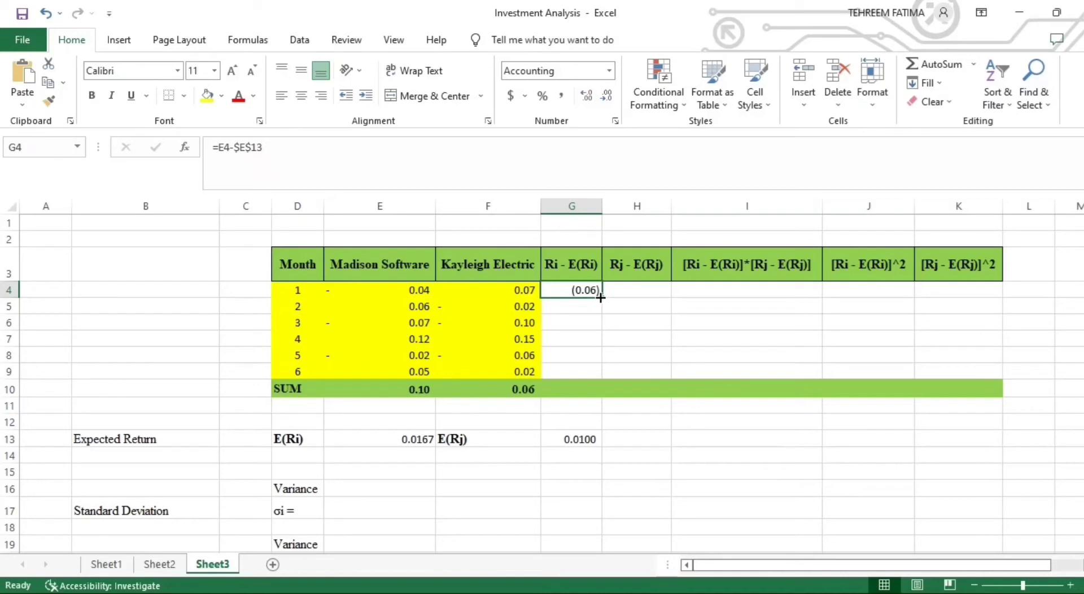
drag(601, 297, 600, 374)
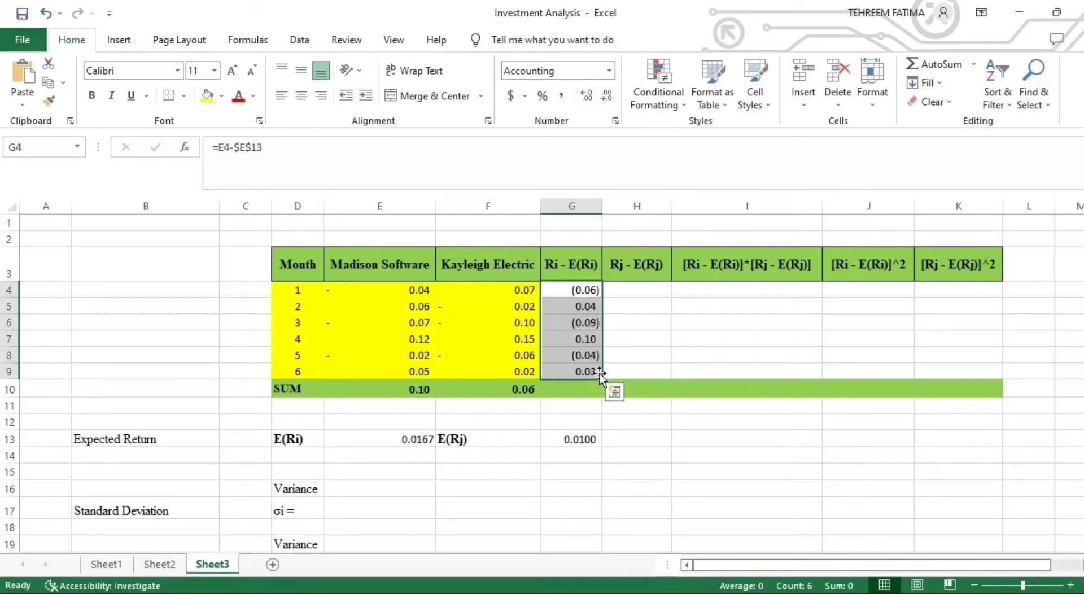
Calculate the Rj - E(Rj) deviations by entering =F4-$G$13 in H4 and filling it down through H9.
click(628, 289)
text(=)
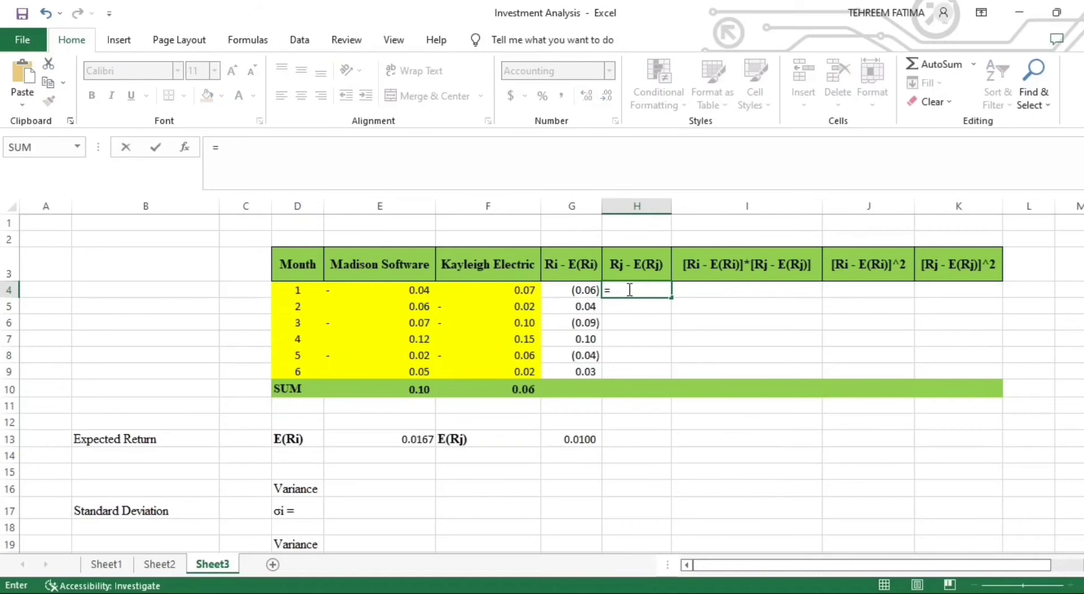
click(524, 290)
text(-)
click(587, 439)
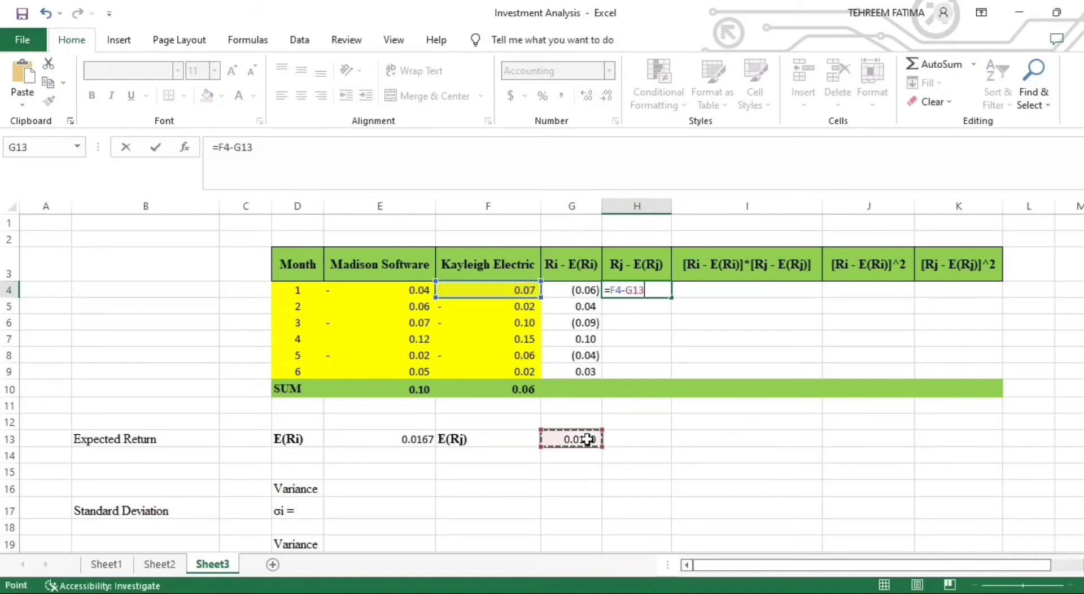
click(636, 289)
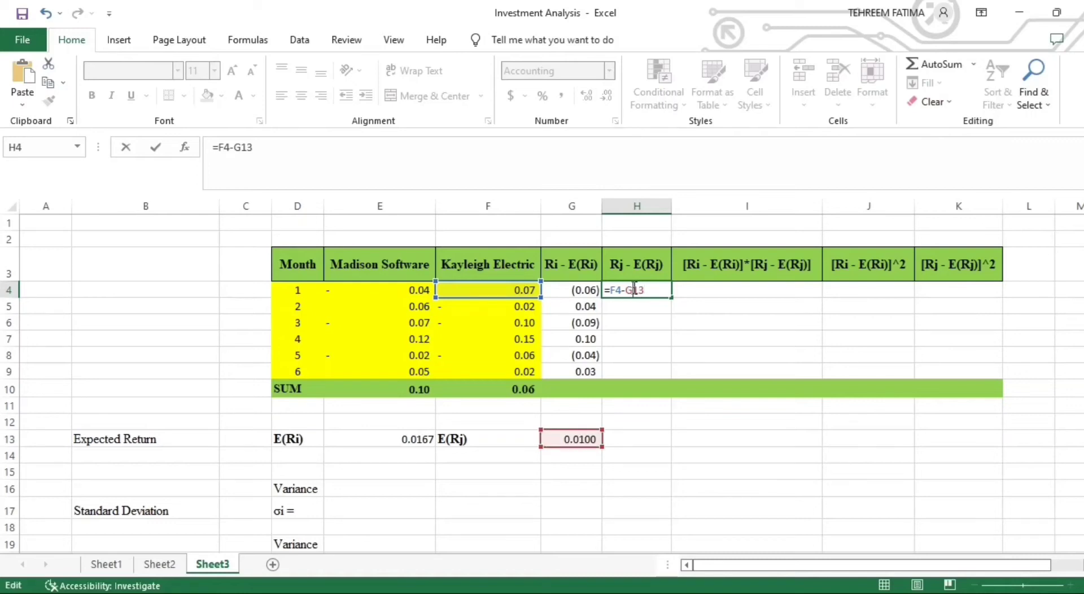
key(F4)
key(Return)
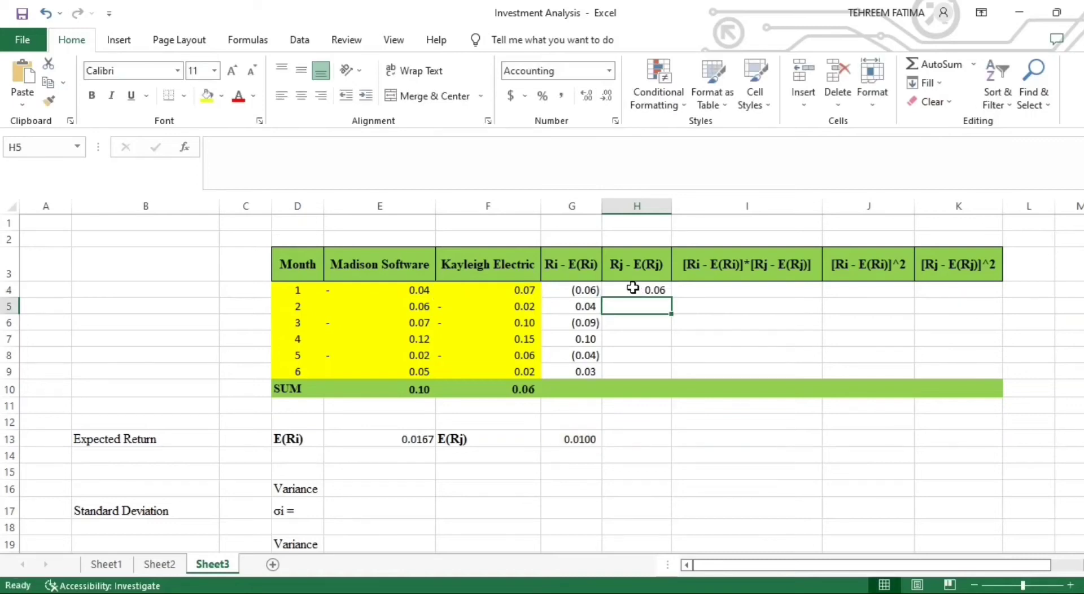
click(634, 289)
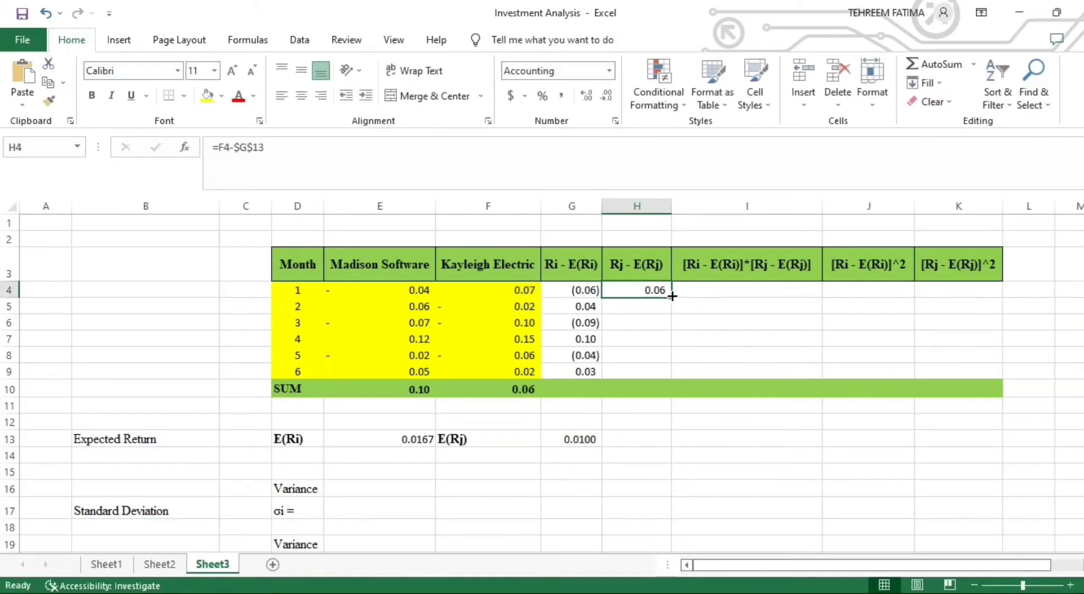
drag(673, 296, 680, 376)
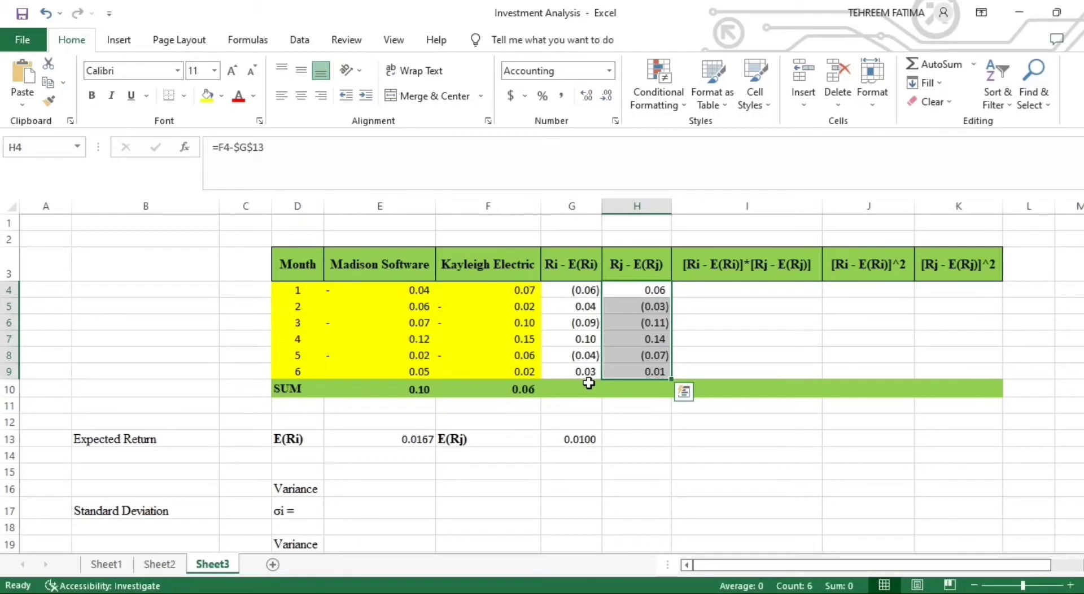
Total the Ri - E(Ri) deviations in G10 with a SUM formula over G4:G9.
click(589, 384)
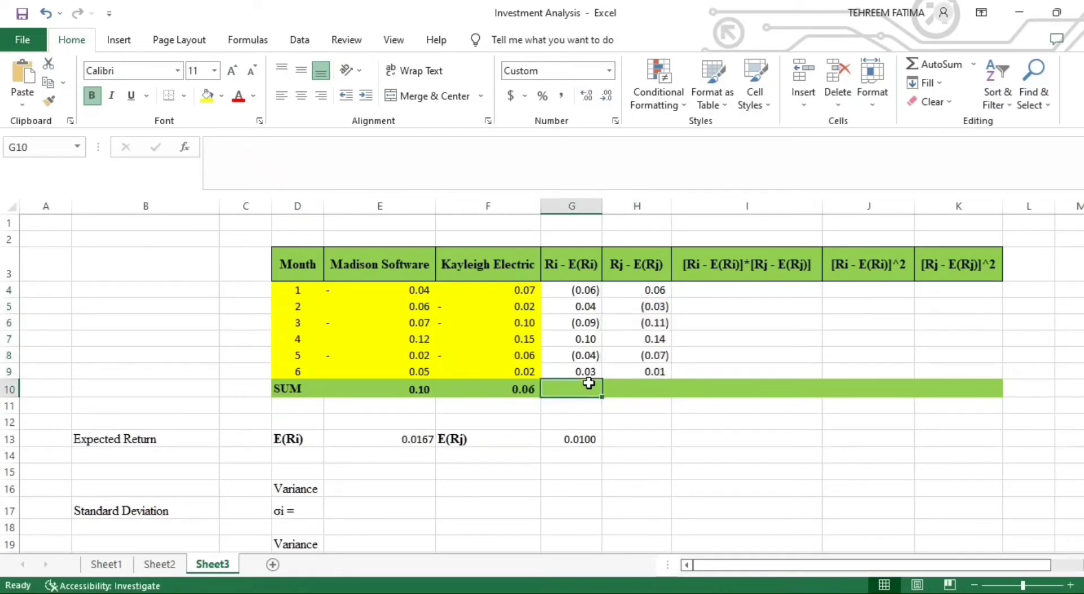
text(=SUM)
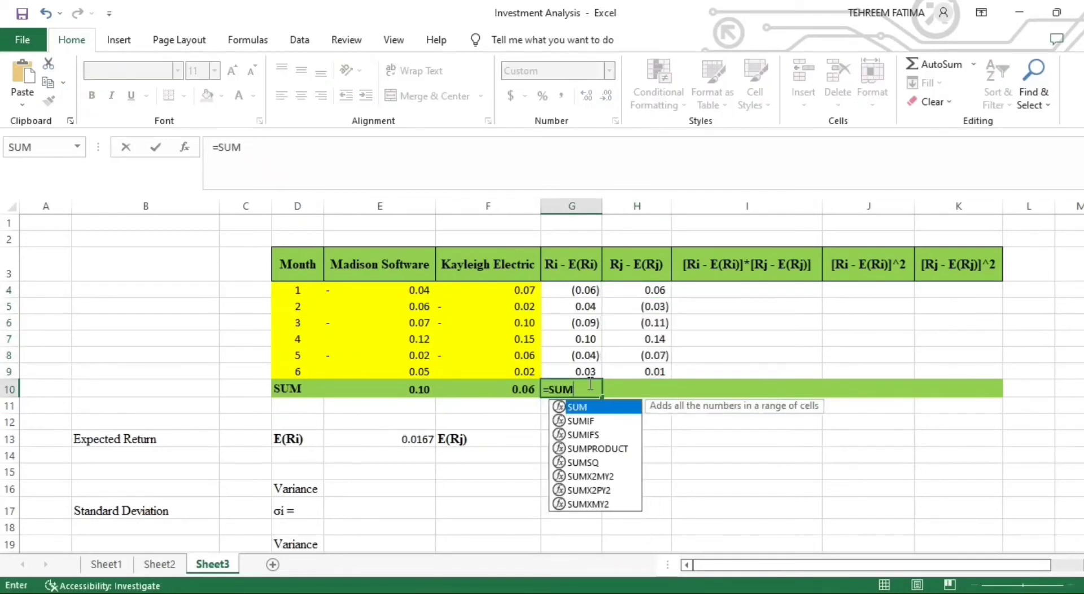
text(()
drag(588, 292, 593, 369)
text())
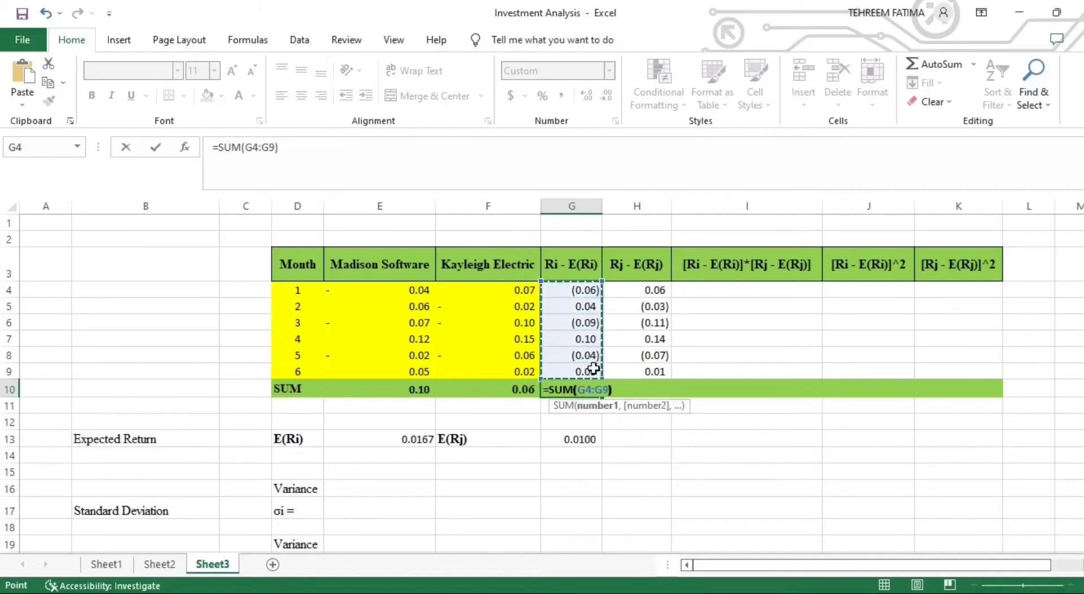
key(Return)
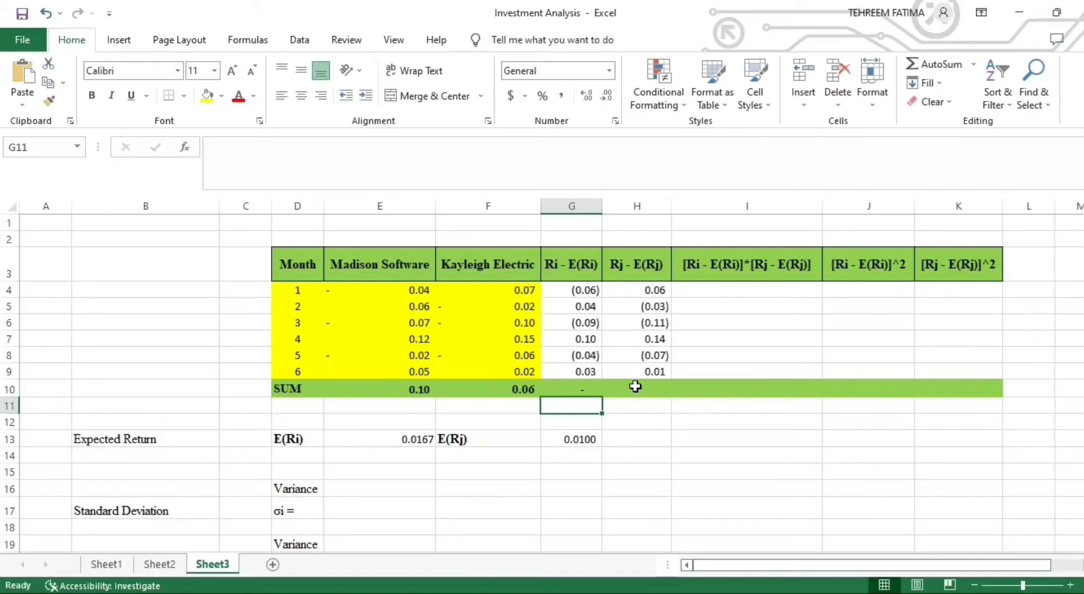
Total the Rj - E(Rj) deviations in H10 with a SUM formula over H4:H9.
click(635, 386)
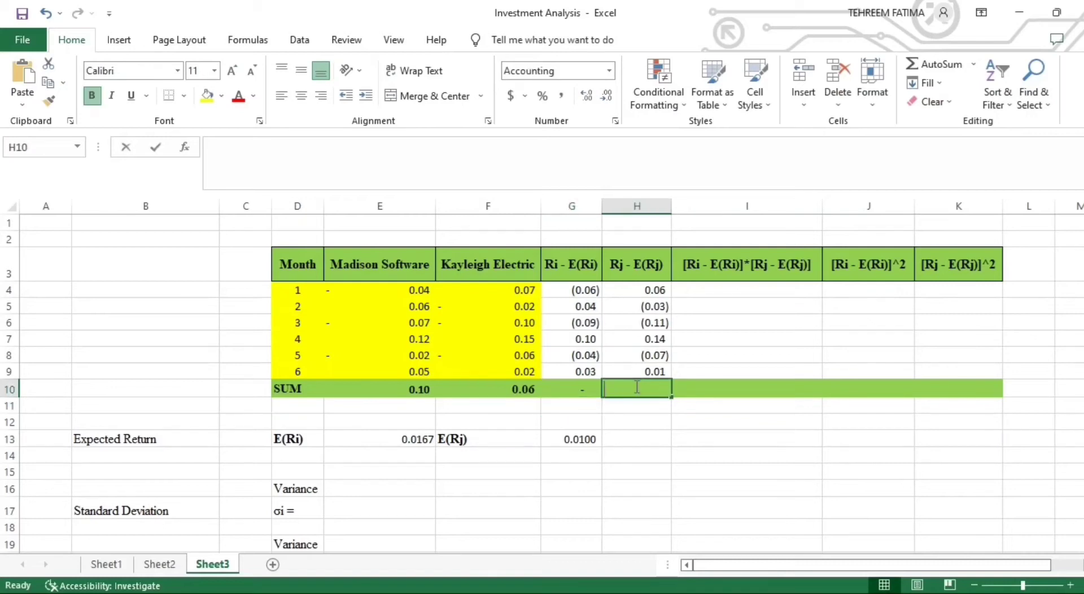
text(=SUM()
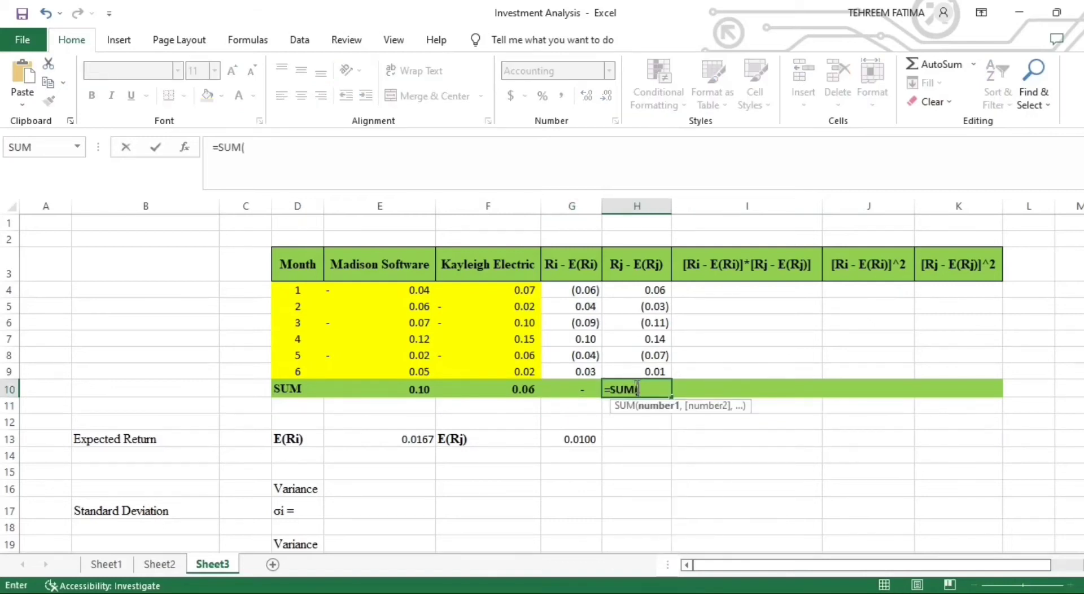
drag(654, 291, 656, 377)
key(Return)
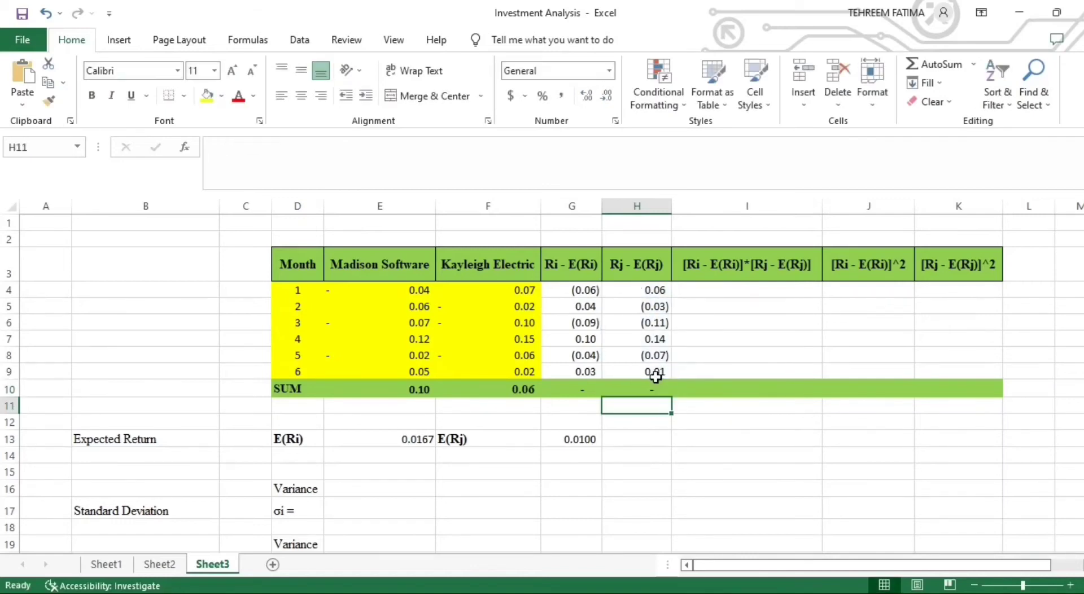
click(727, 292)
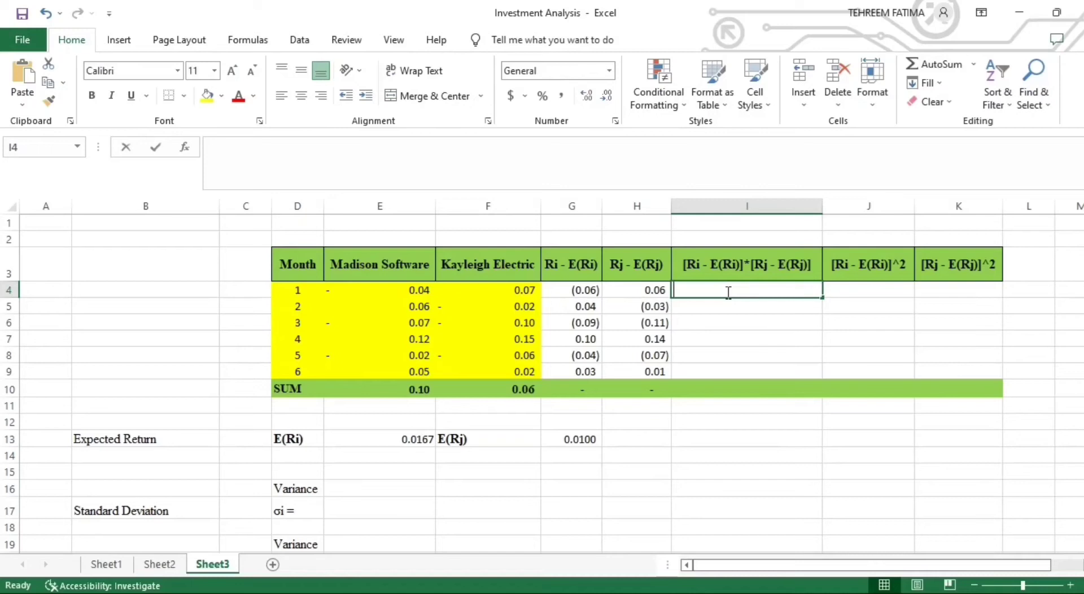
text(=)
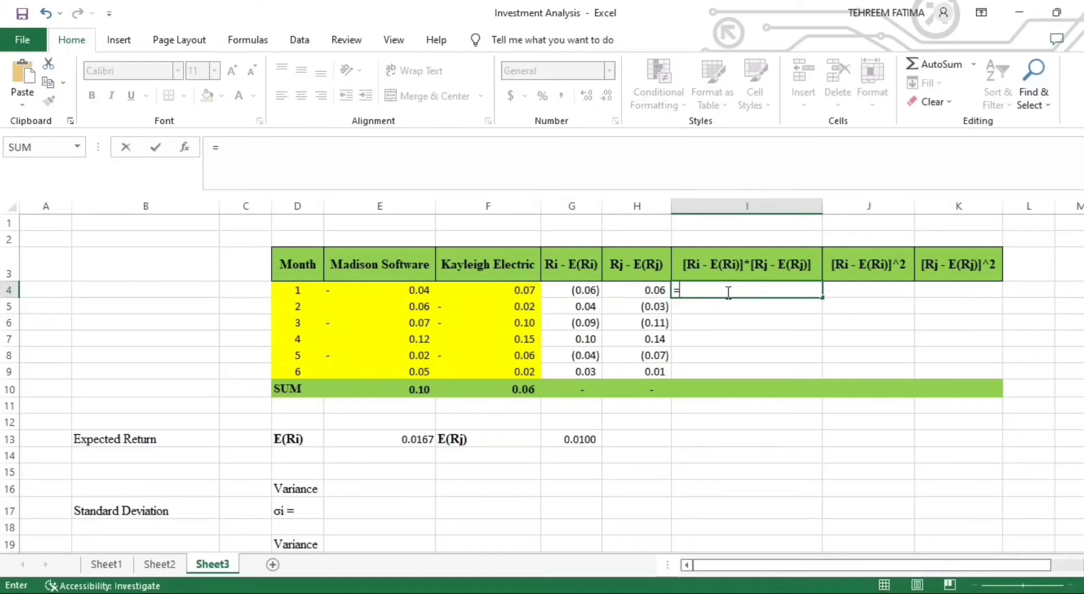
click(585, 292)
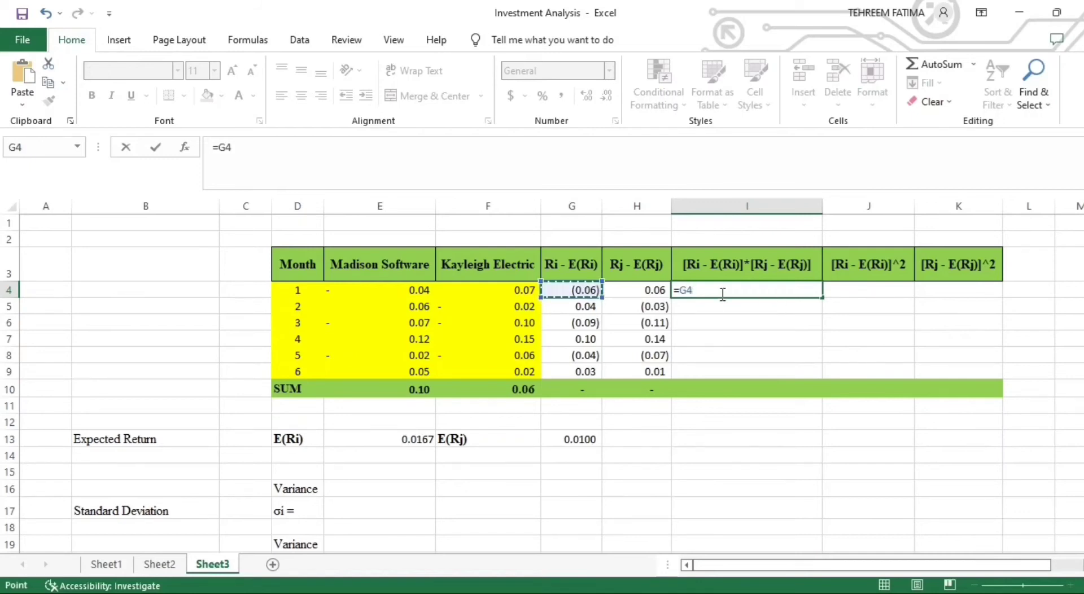
text(*)
click(653, 292)
key(Return)
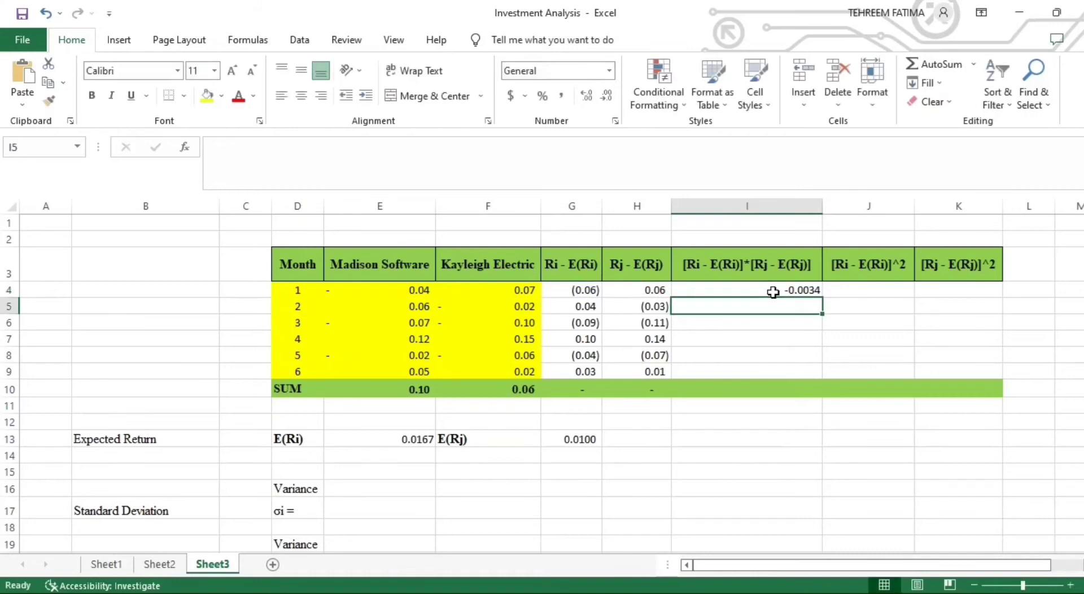
click(786, 289)
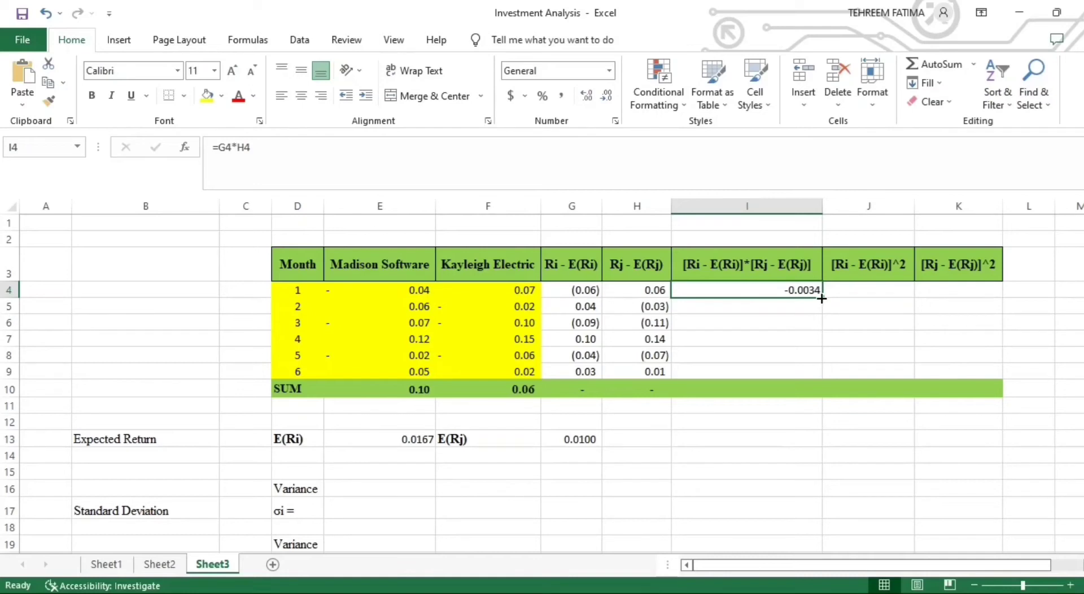
key(ctrl+z)
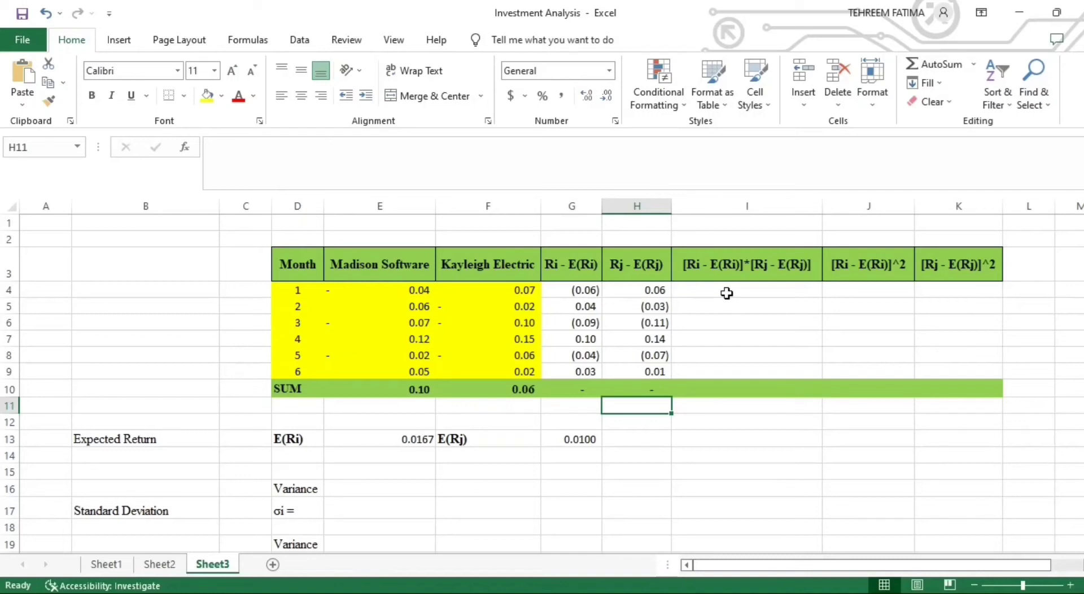
Calculate the deviation products by entering =G4*H4 in I4 and filling the formula down through I9.
click(727, 292)
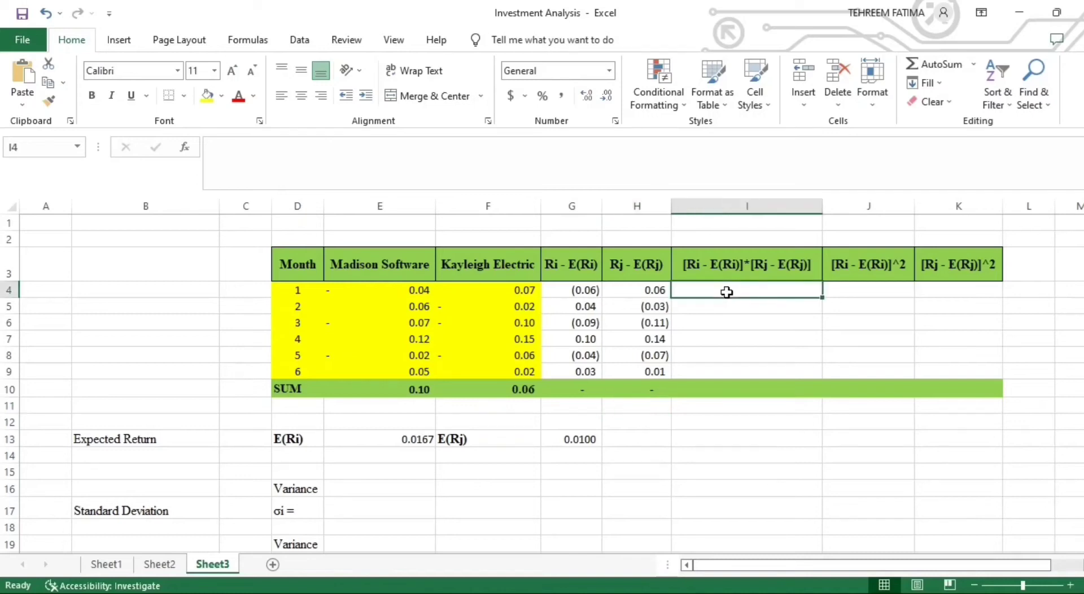
text(=)
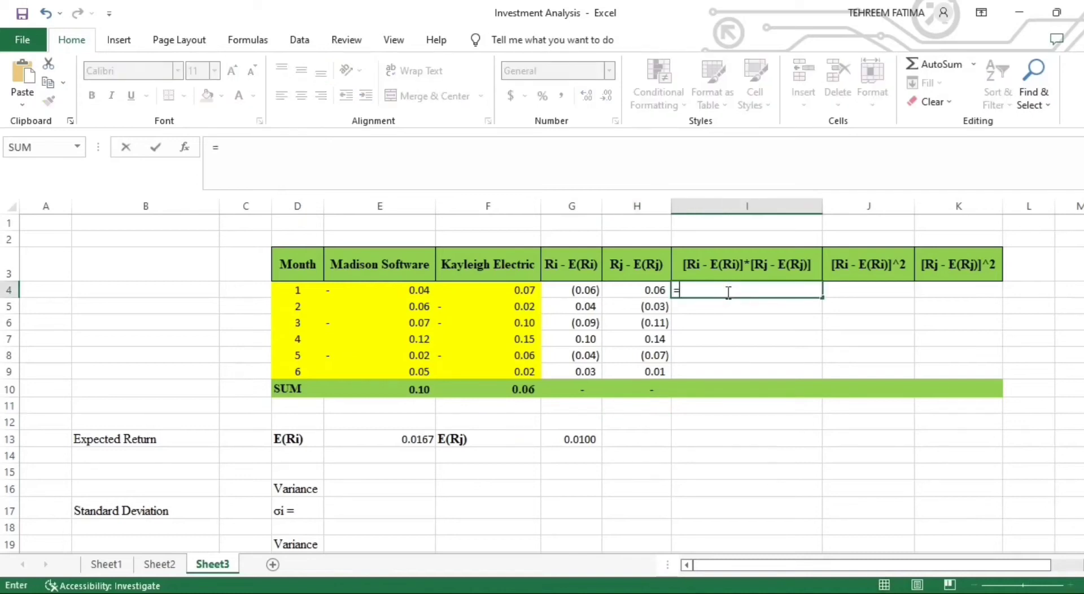
click(585, 292)
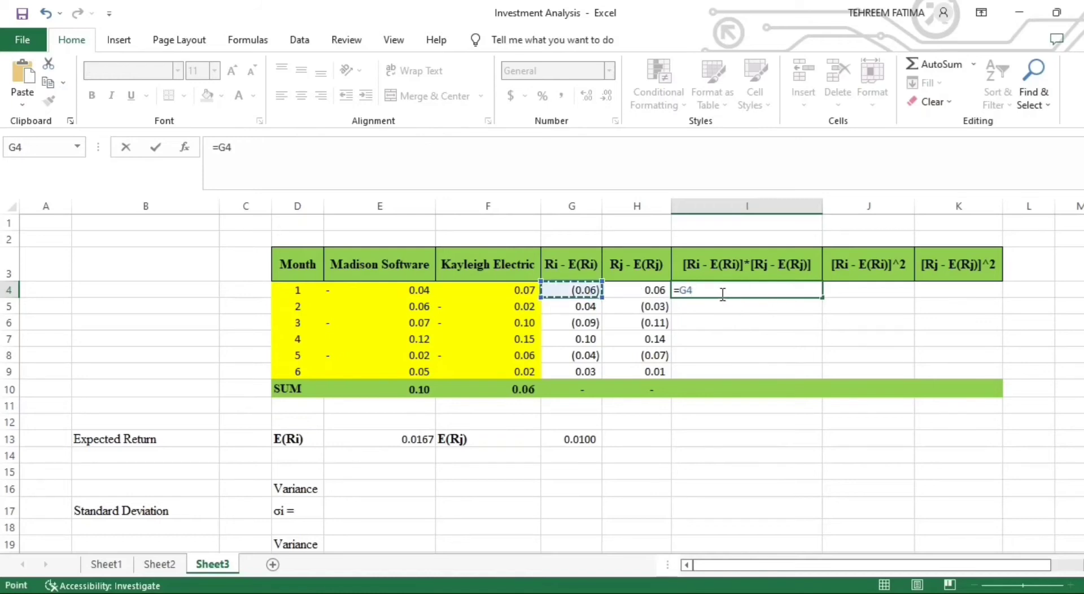
text(*)
click(653, 293)
key(Return)
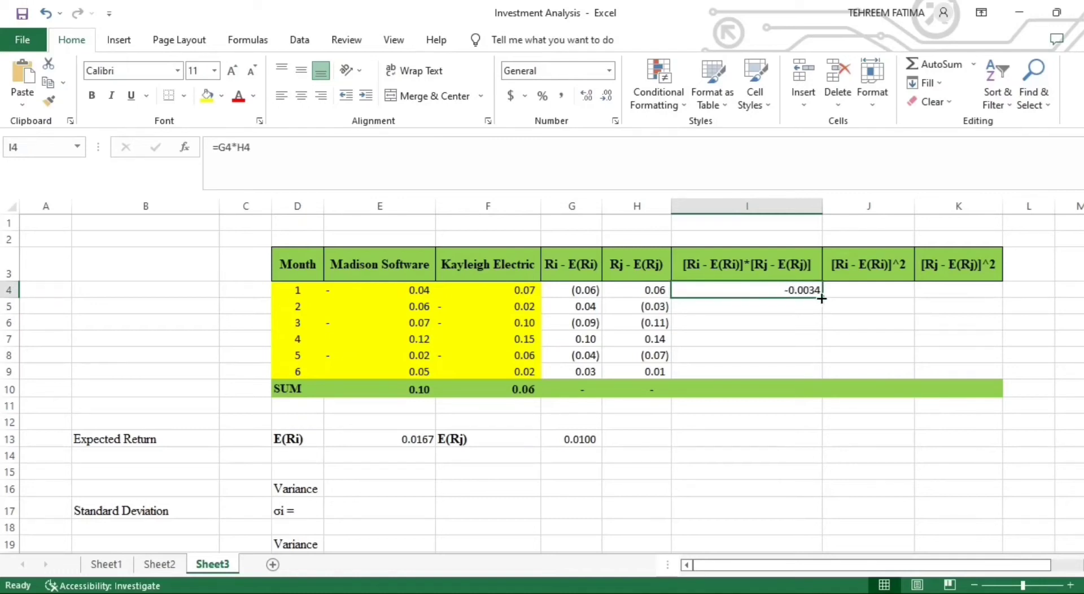
drag(822, 299, 823, 374)
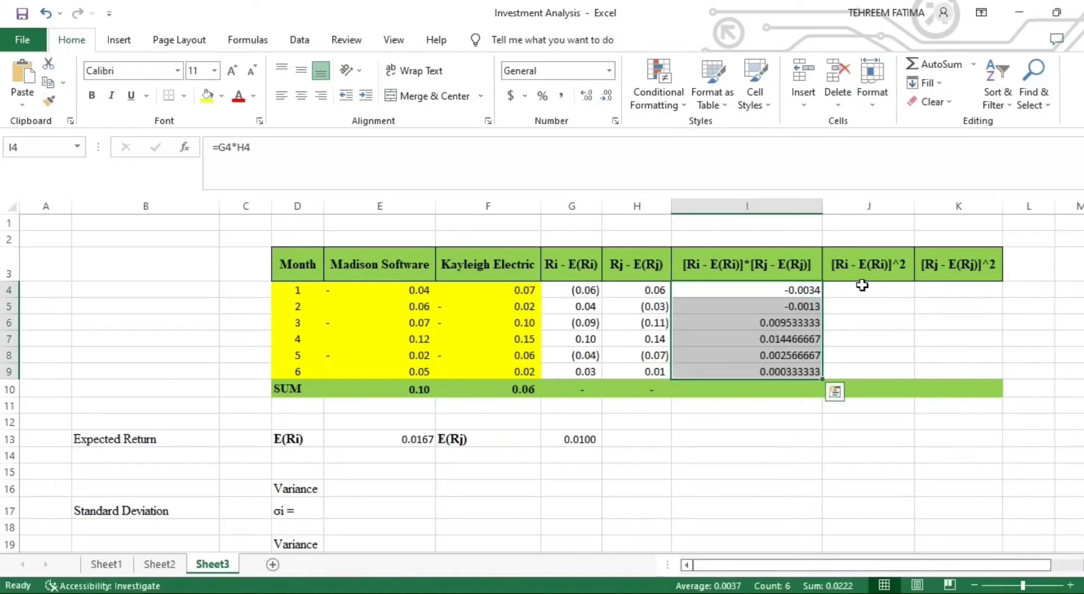
Total the [Ri - E(Ri)]*[Rj - E(Rj)] products in I10 with =SUM(I4:I9).
click(789, 391)
text(=SUM)
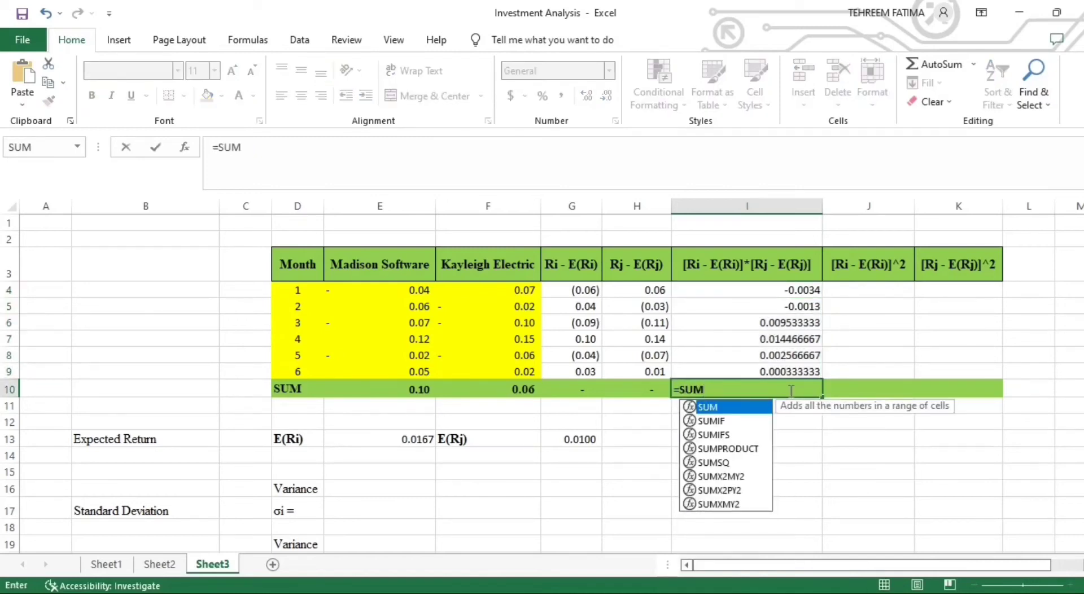
text(()
drag(795, 289, 804, 368)
text())
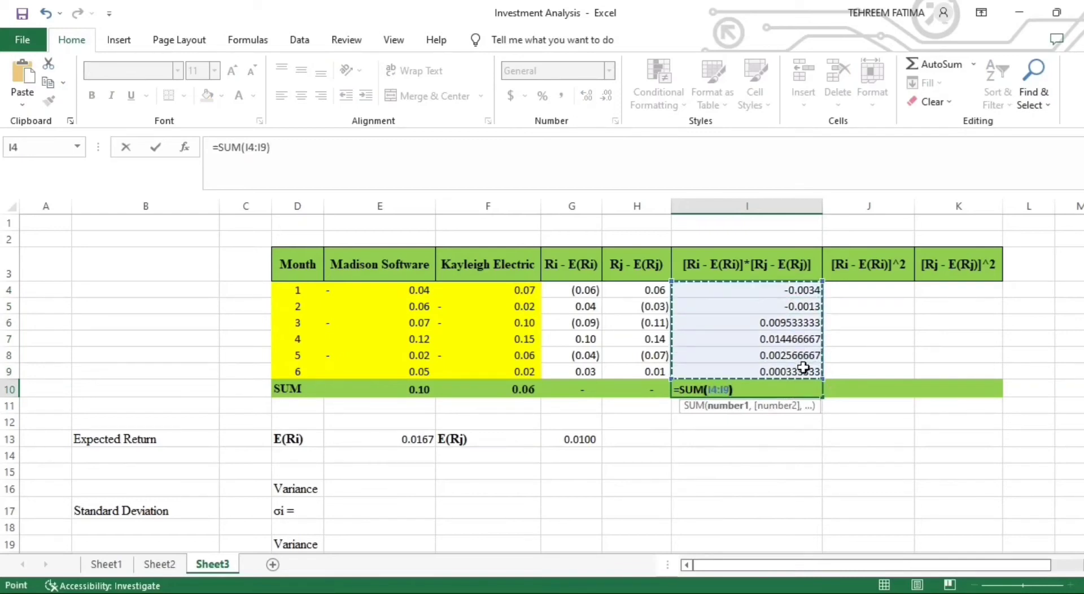
key(Return)
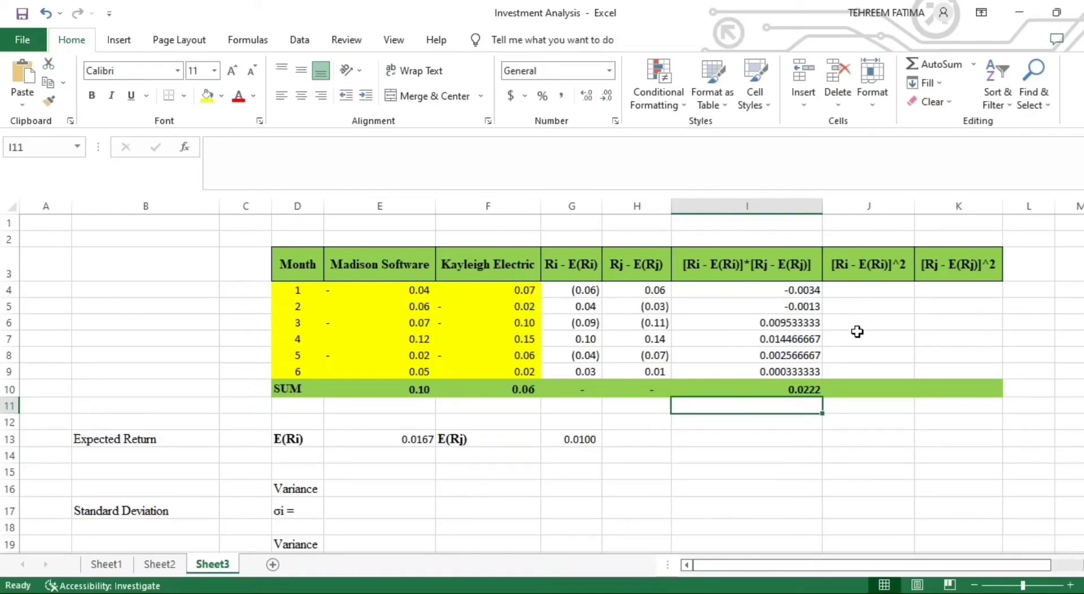
Square the Ri - E(Ri) deviations by entering =G4^2 in J4 and filling the formula down through J9.
click(865, 289)
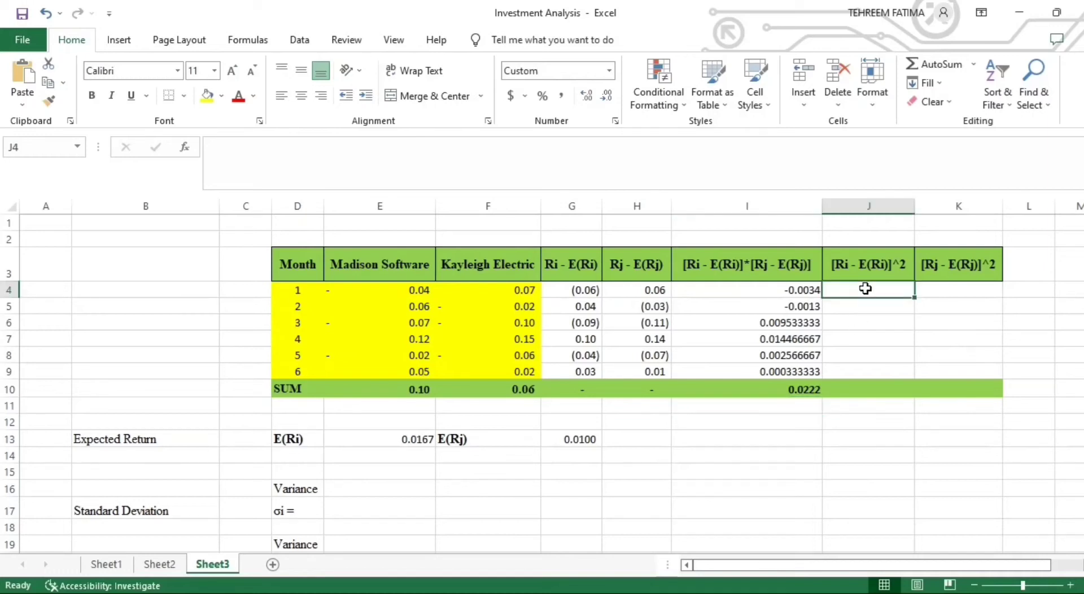
text(=)
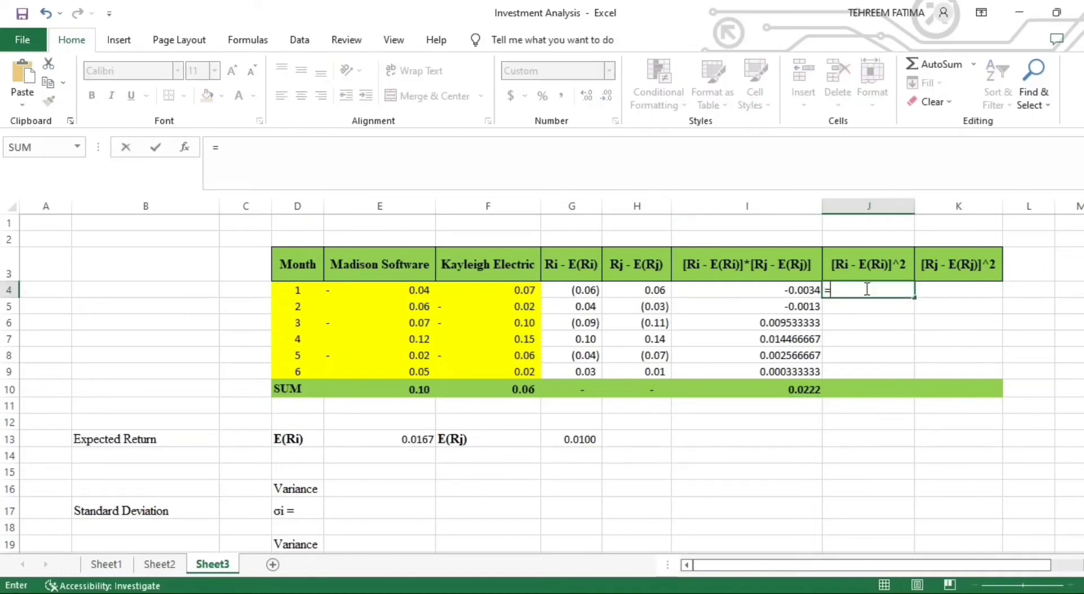
click(588, 288)
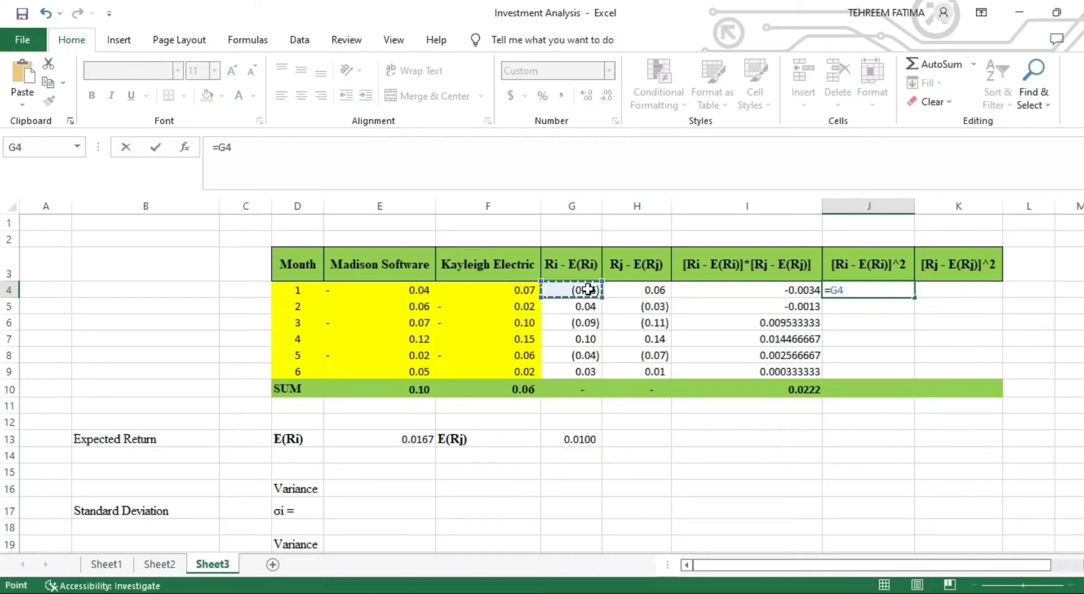
text(^2)
key(Return)
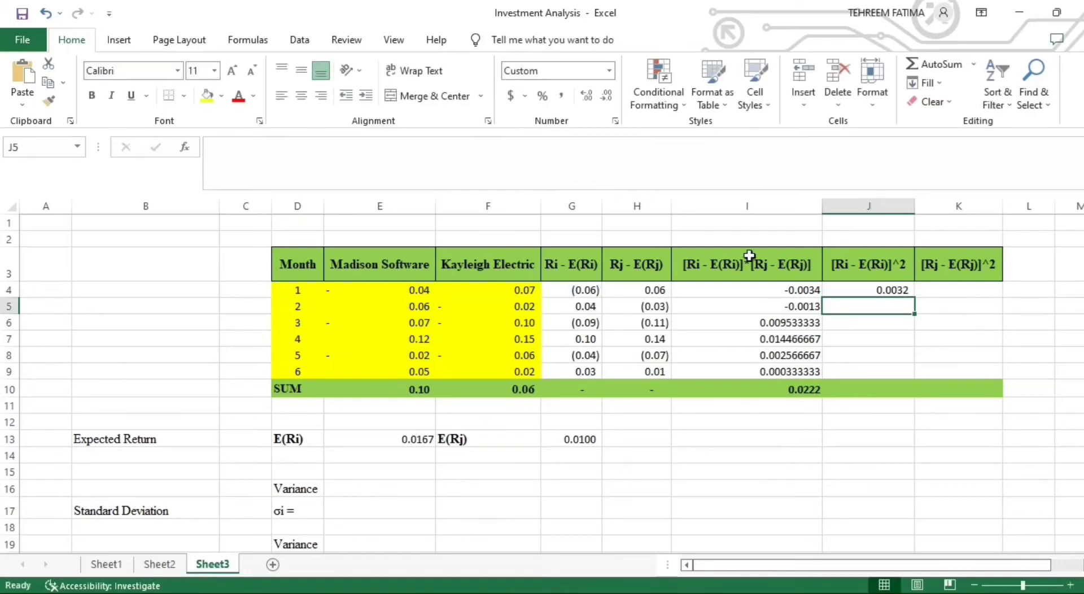
click(895, 286)
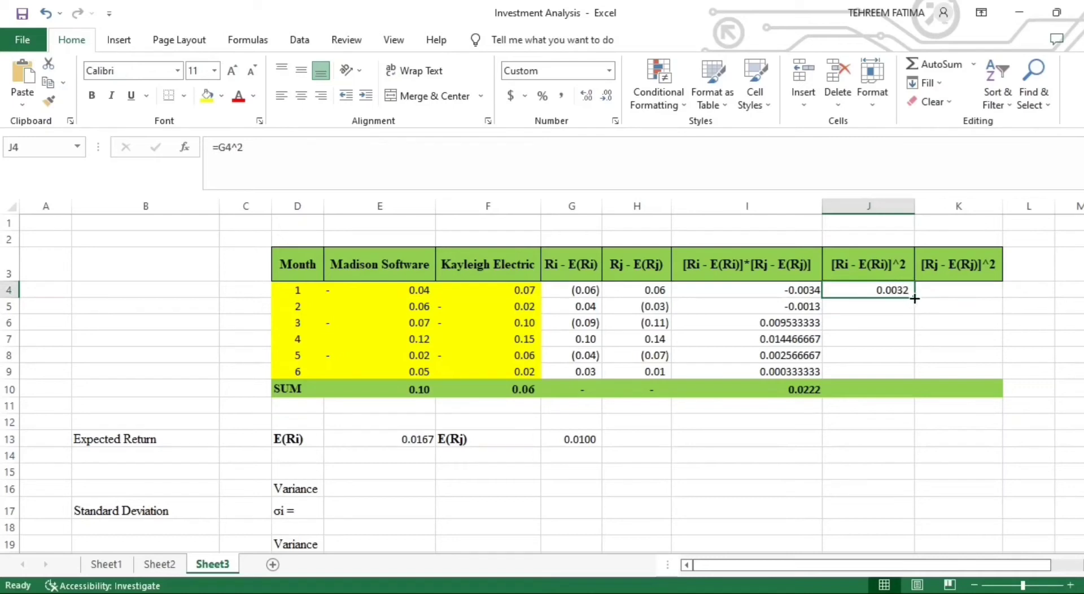
drag(915, 299, 915, 376)
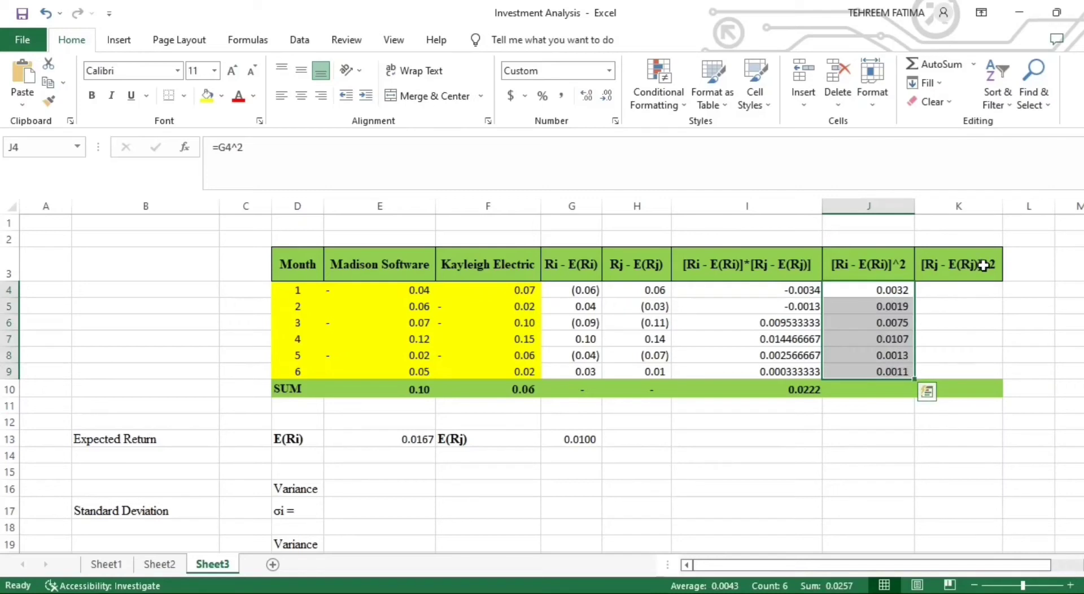
Square the Rj - E(Rj) deviations by entering =H4^2 in K4 and filling the formula down through K9.
click(955, 292)
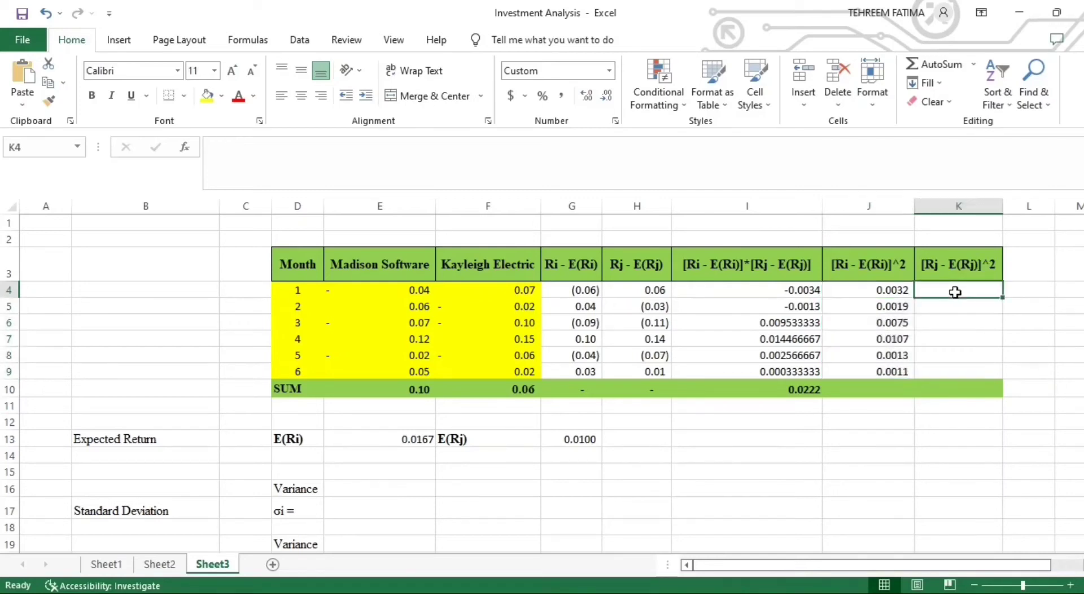
text(=)
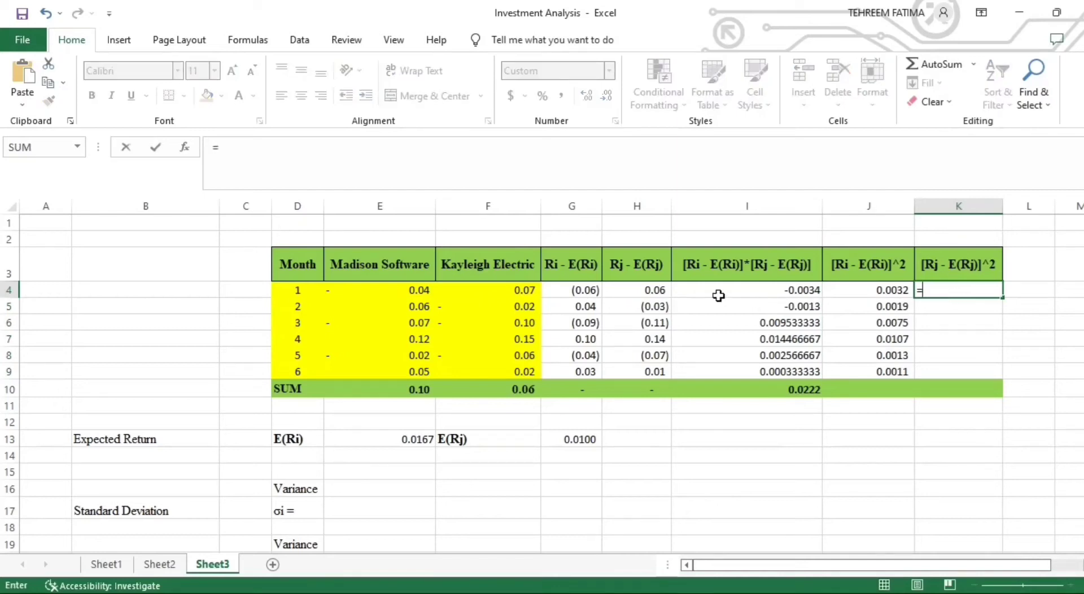
click(660, 291)
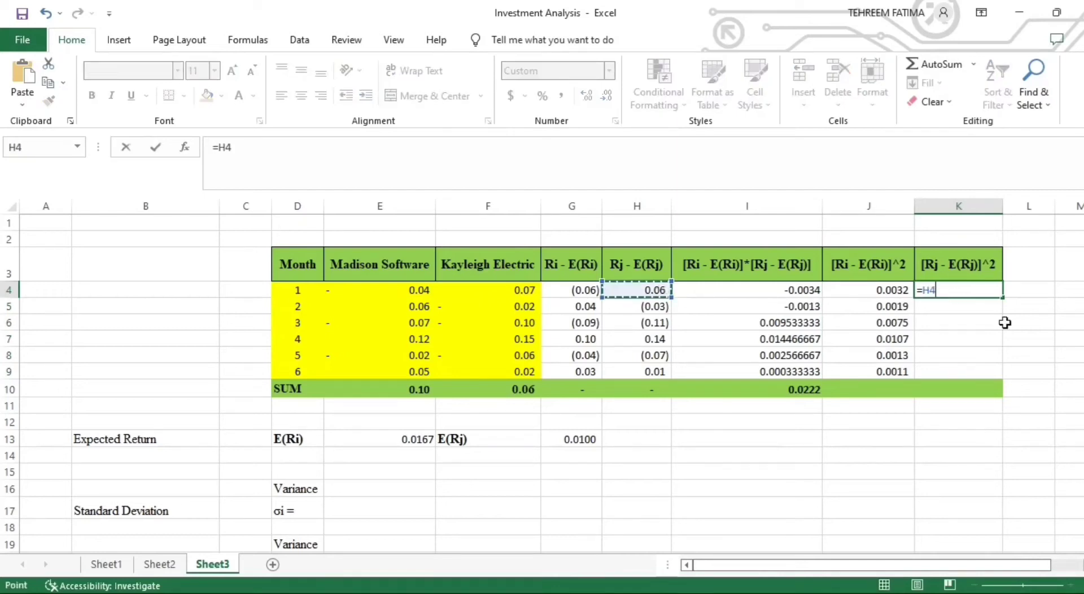
text(^2)
key(Return)
click(991, 290)
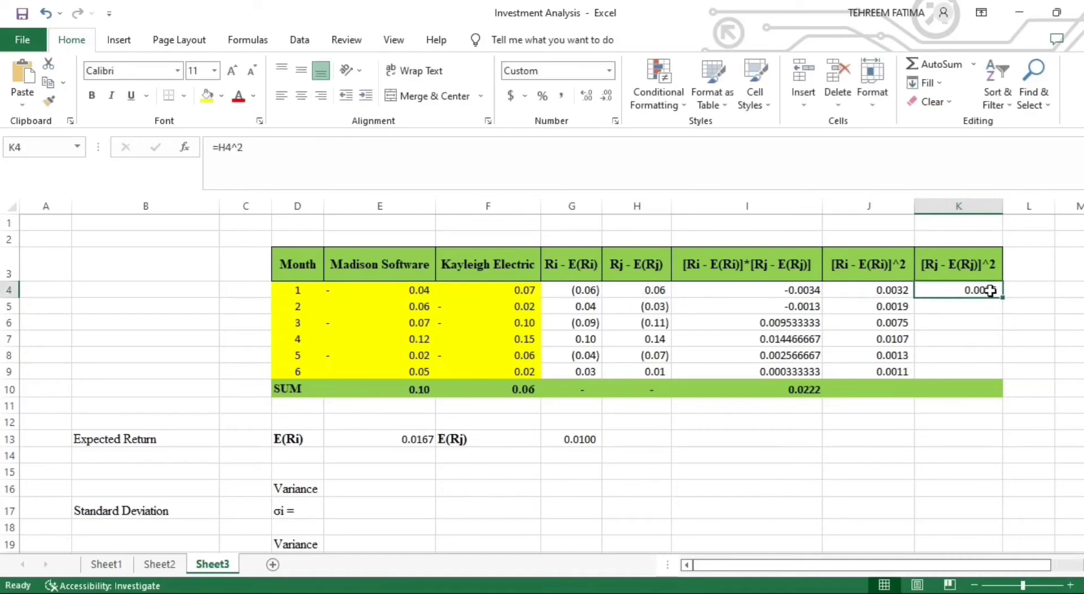
drag(1002, 297, 1000, 379)
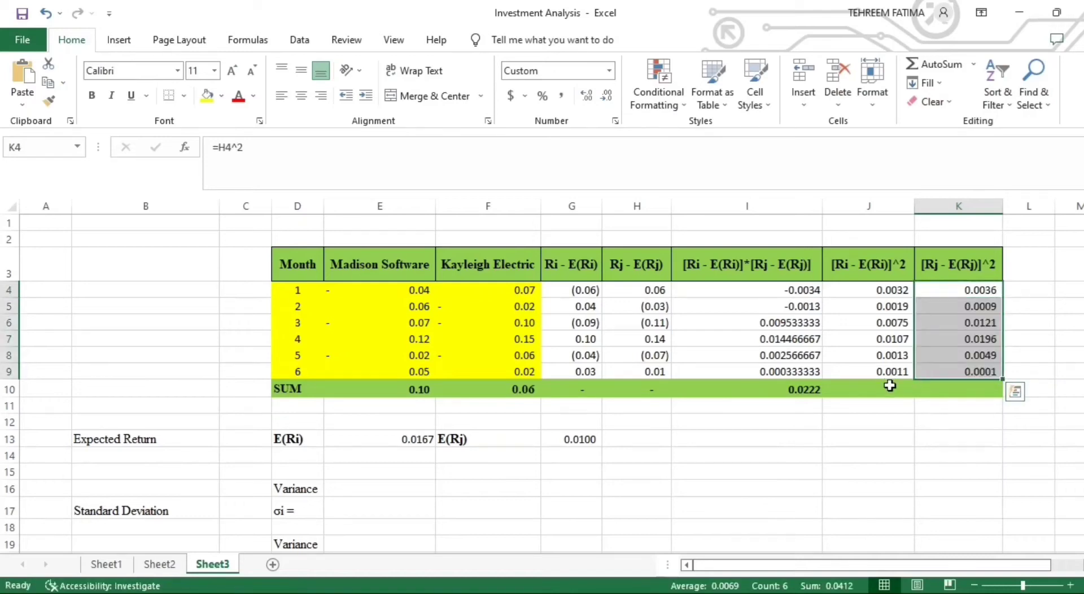
Total the squared Ri - E(Ri) deviations in J10 with =SUM(J4:J9).
click(891, 390)
text(=)
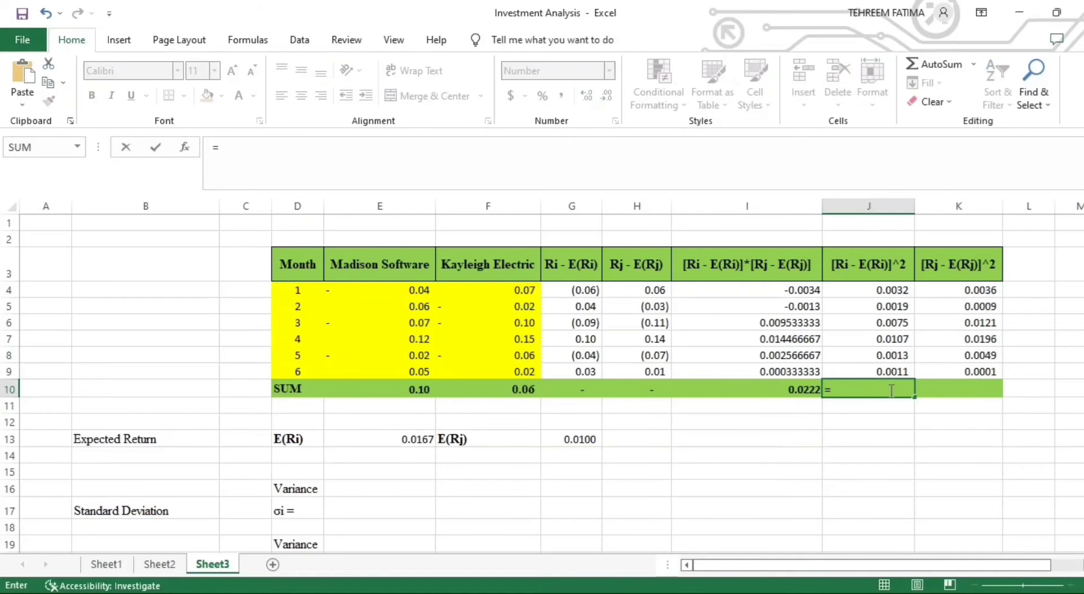
text(SUM()
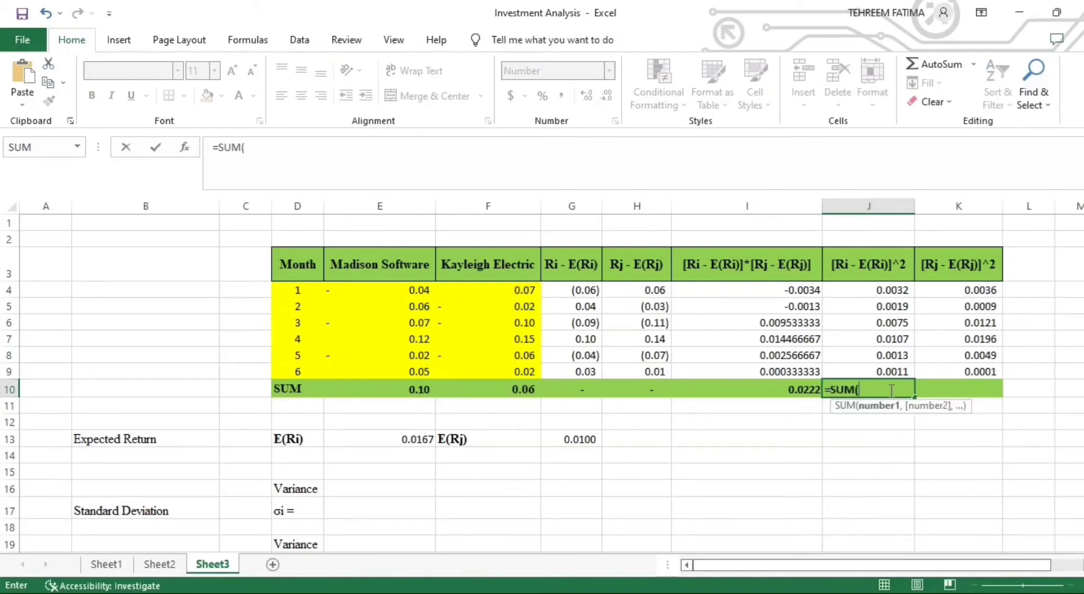
drag(892, 282, 894, 368)
text())
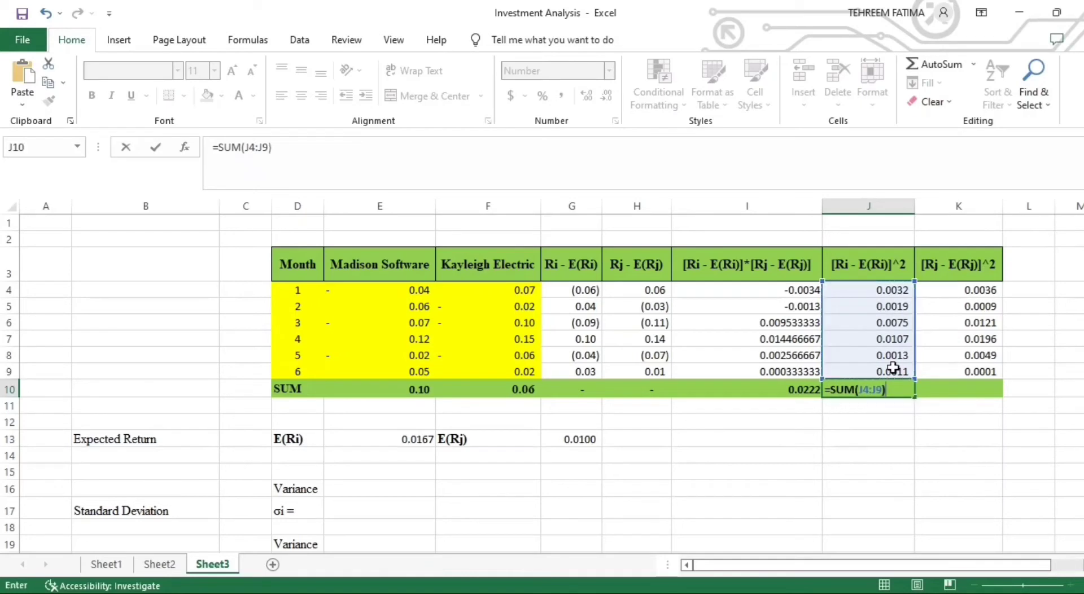
key(Return)
Total the squared Rj - E(Rj) deviations in K10 with a SUM formula over K4:K9.
click(963, 388)
text(=)
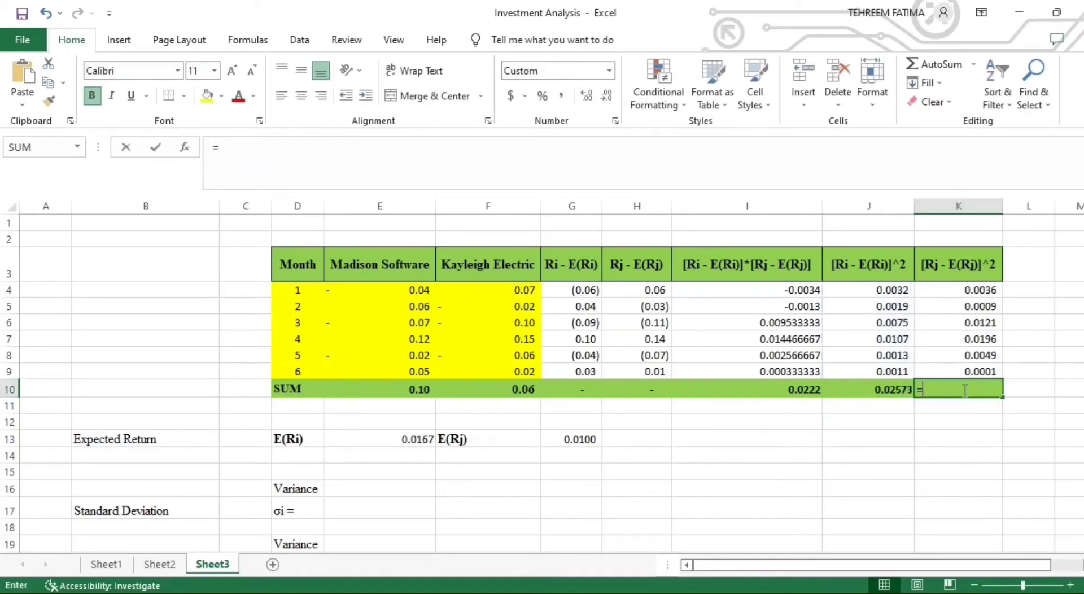
text(SUM()
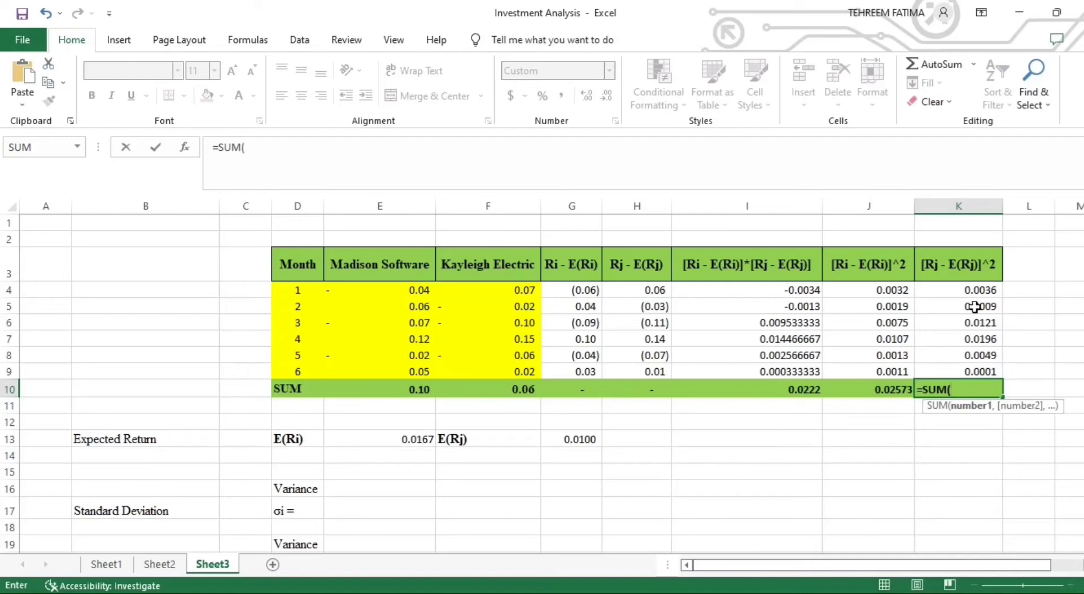
drag(971, 288, 975, 366)
text())
key(Return)
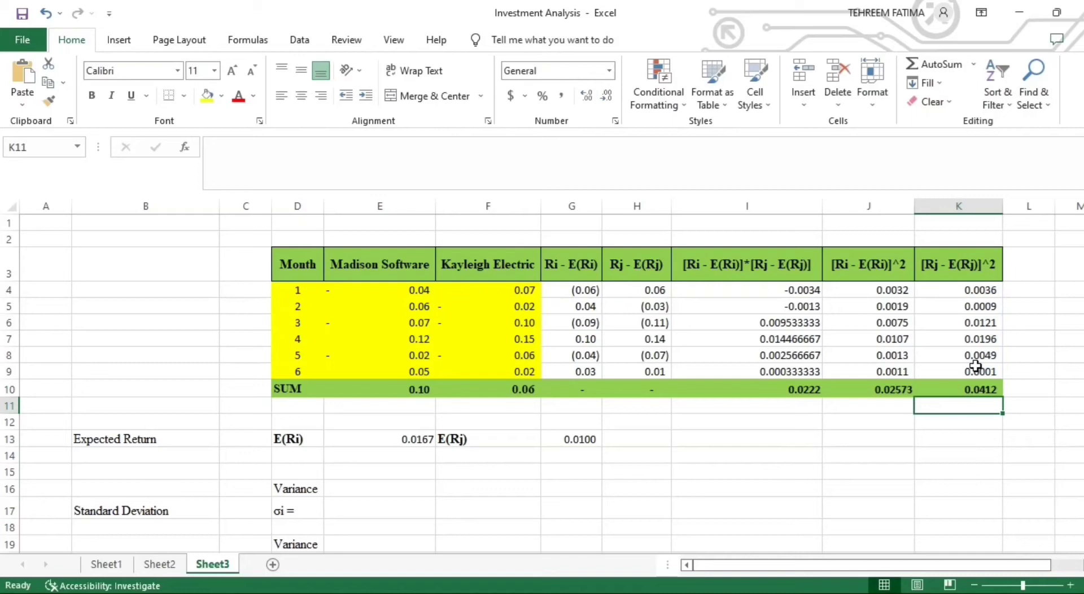
Calculate the Madison Software variance in E16 by dividing the squared-deviation total by six with =J10/6.
click(418, 489)
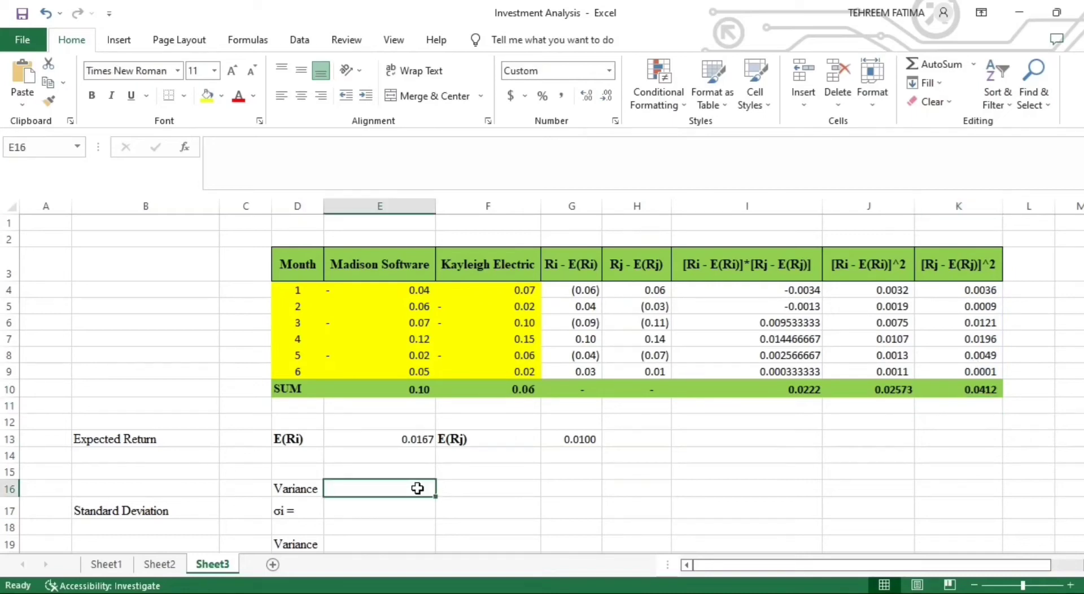
text(=)
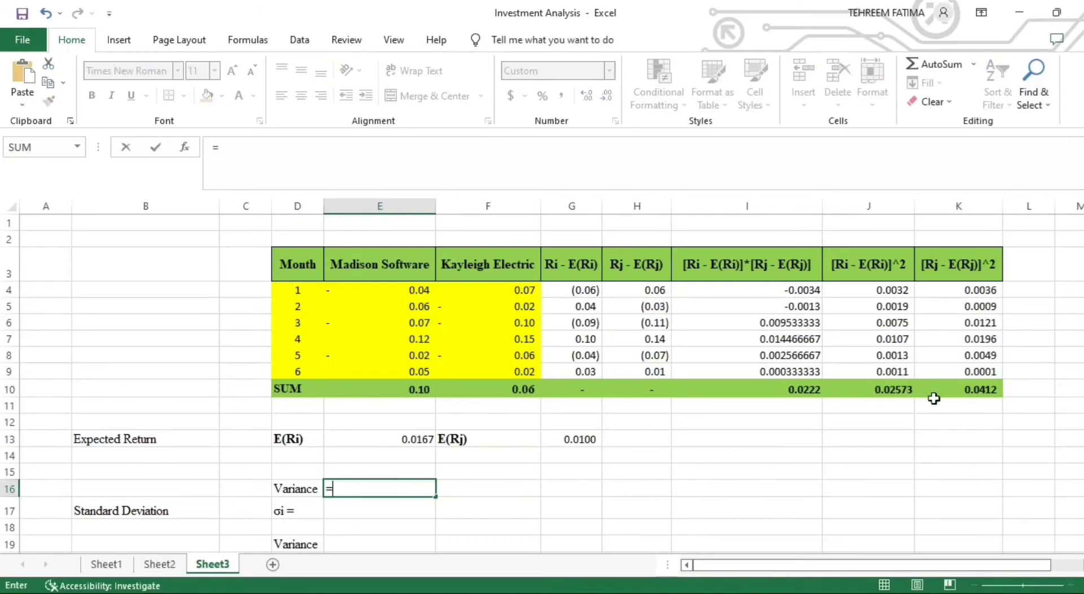
click(899, 389)
text(/)
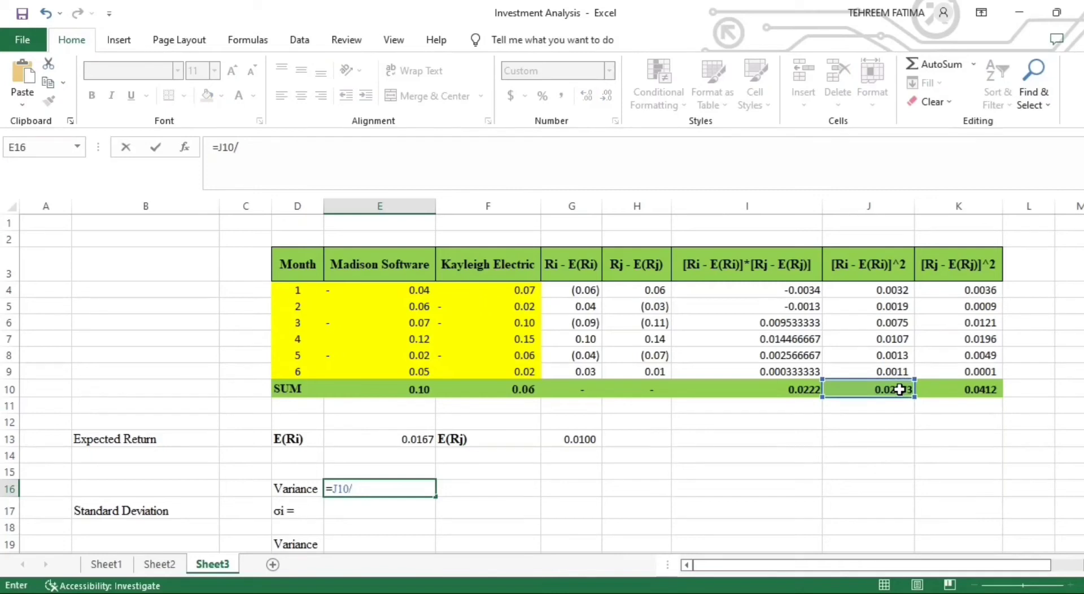
text(6)
key(Return)
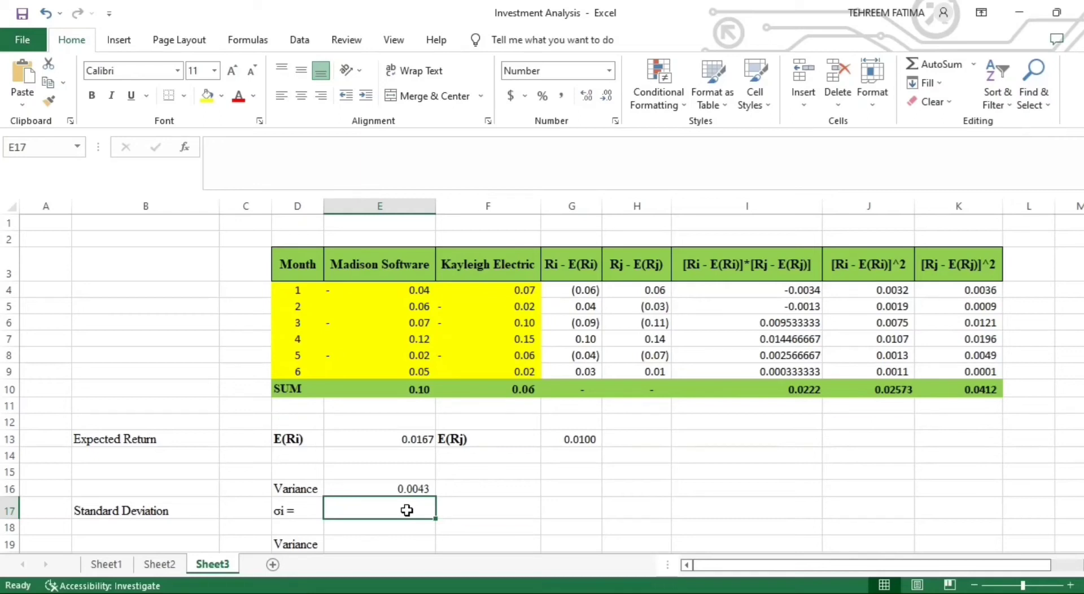
Calculate the standard deviation σi in E17 with =SQRT(E16).
text(=)
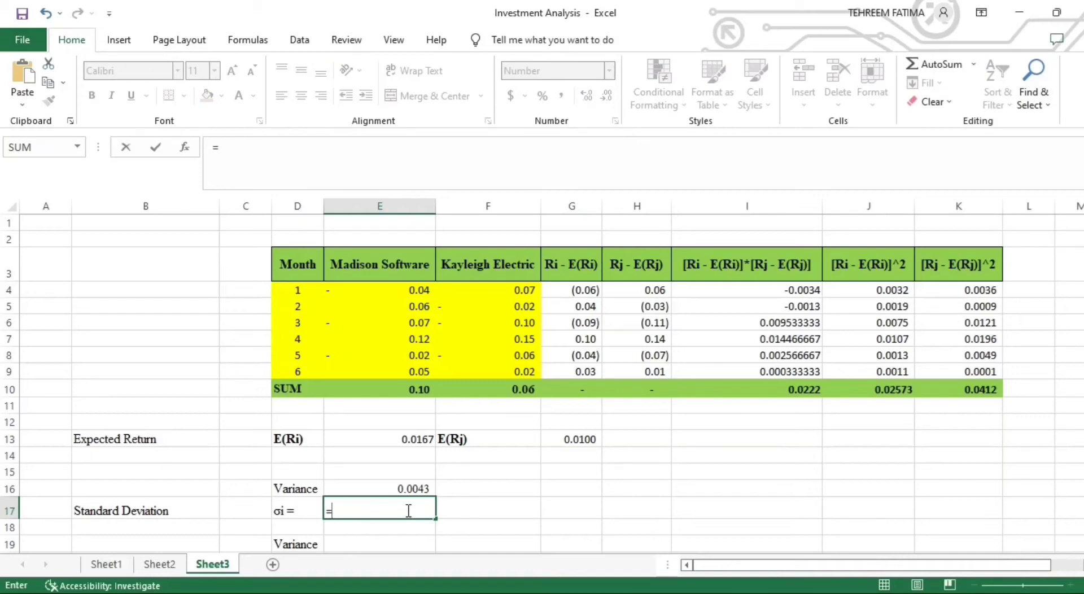
text(SQR)
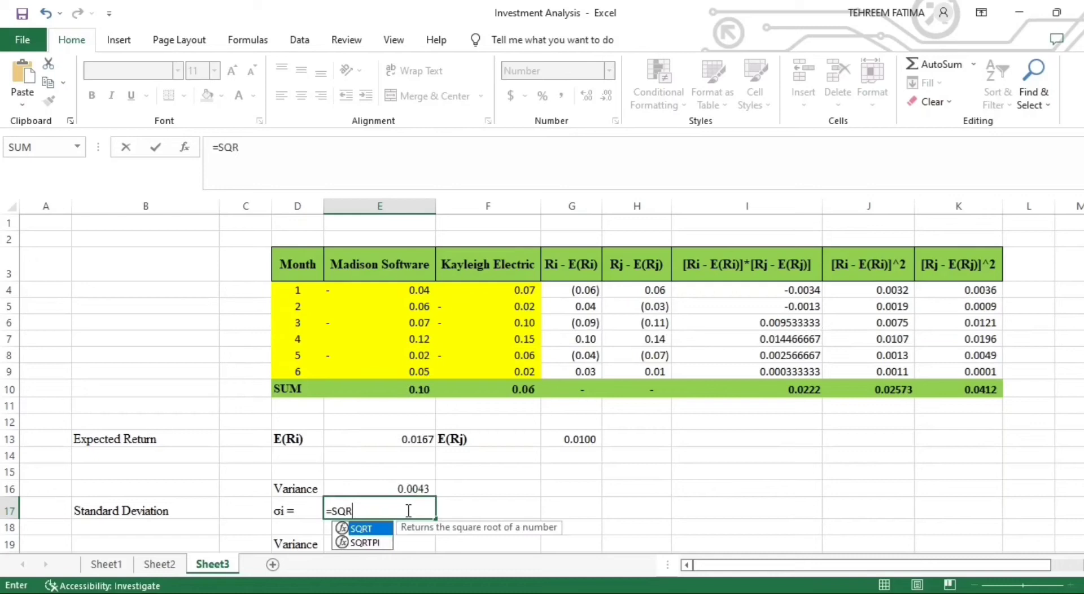
text(T()
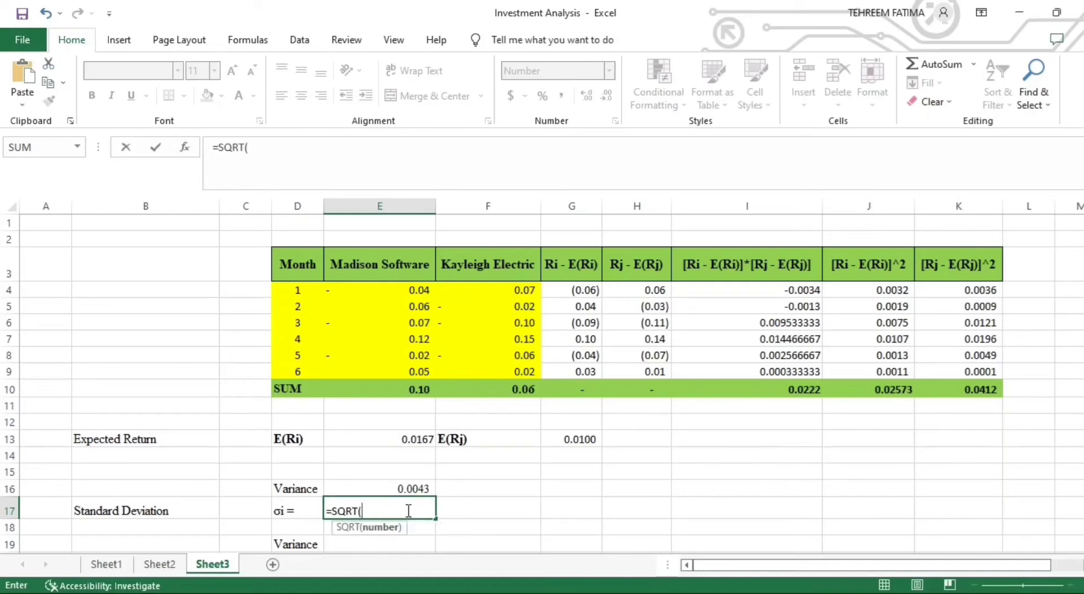
click(407, 490)
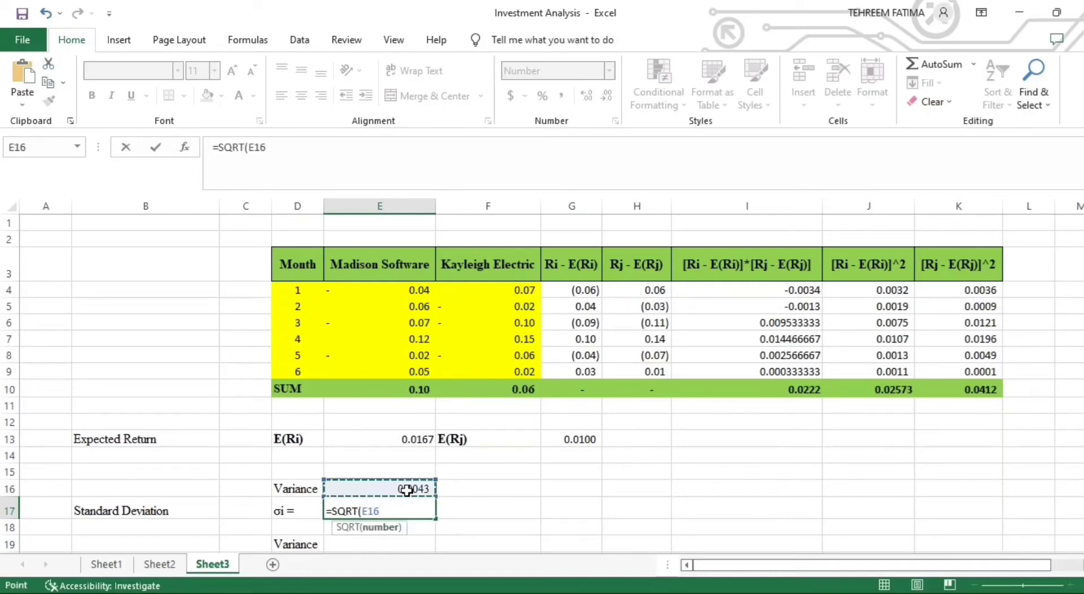
text())
key(Return)
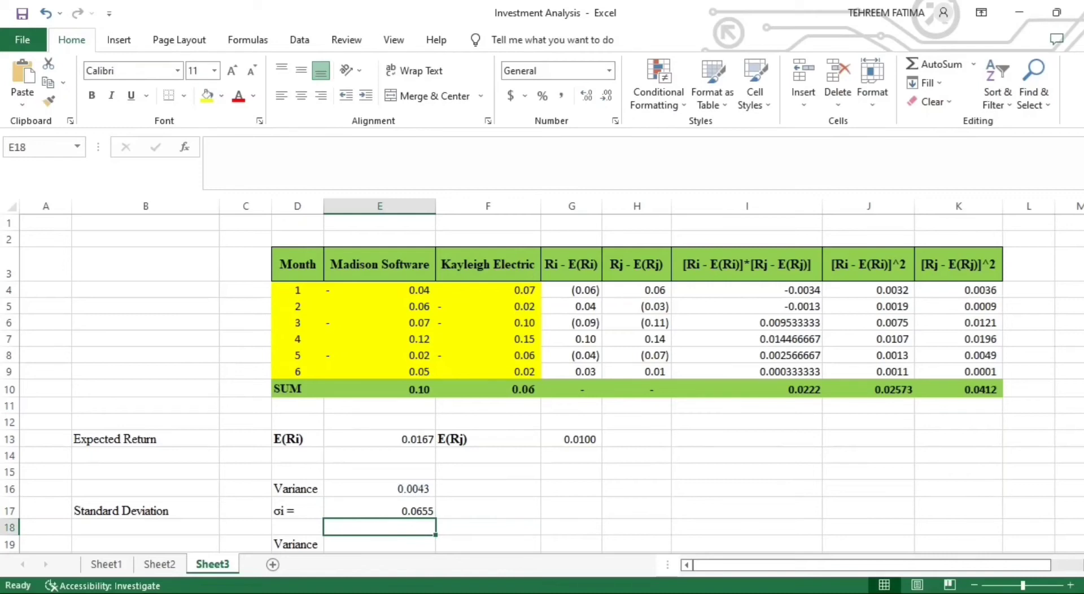
Calculate the Kayleigh Electric variance in E19 by dividing the squared-deviation total by six with =K10/6.
scroll(542, 385, down, 1)
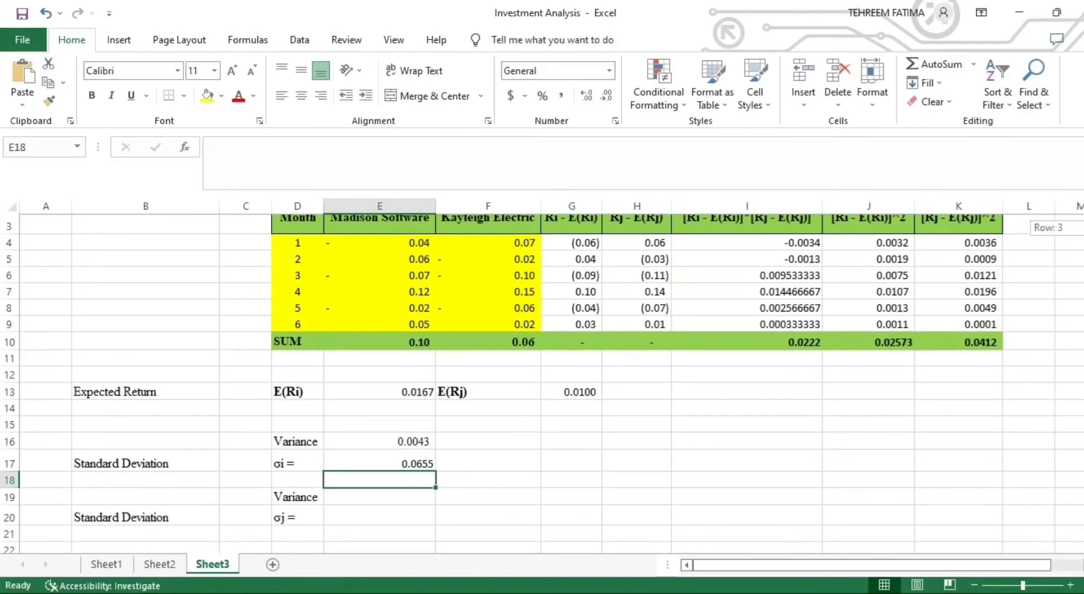
scroll(542, 384, down, 1)
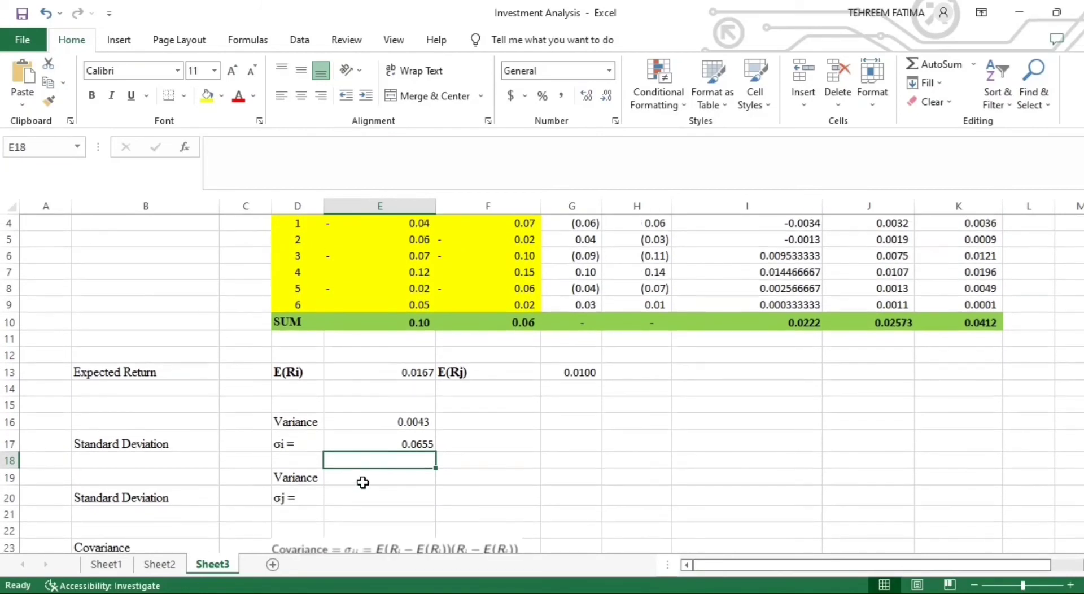
click(368, 478)
text(=)
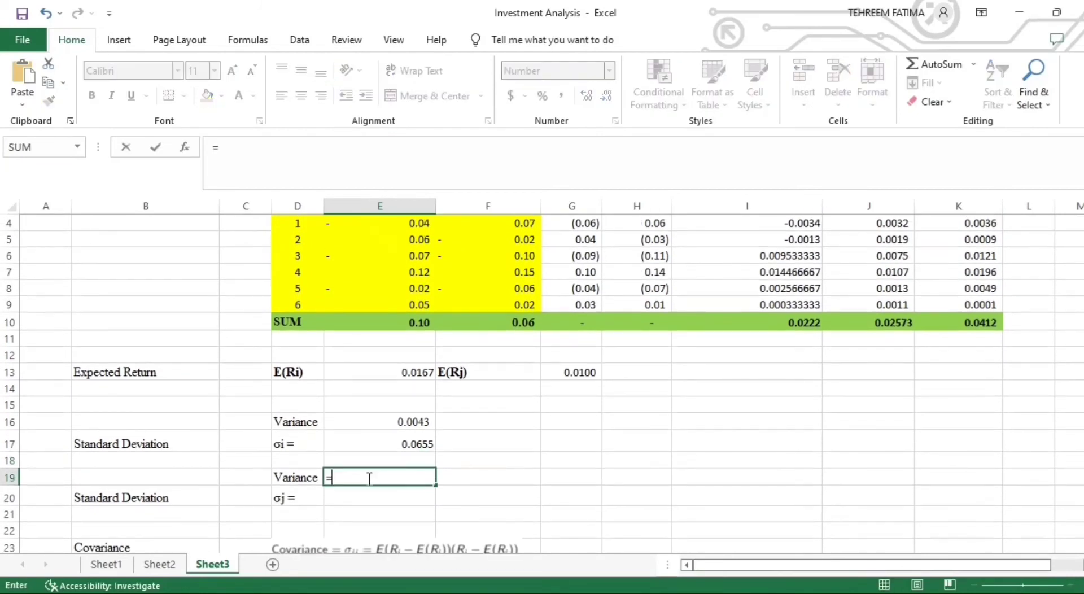
click(989, 321)
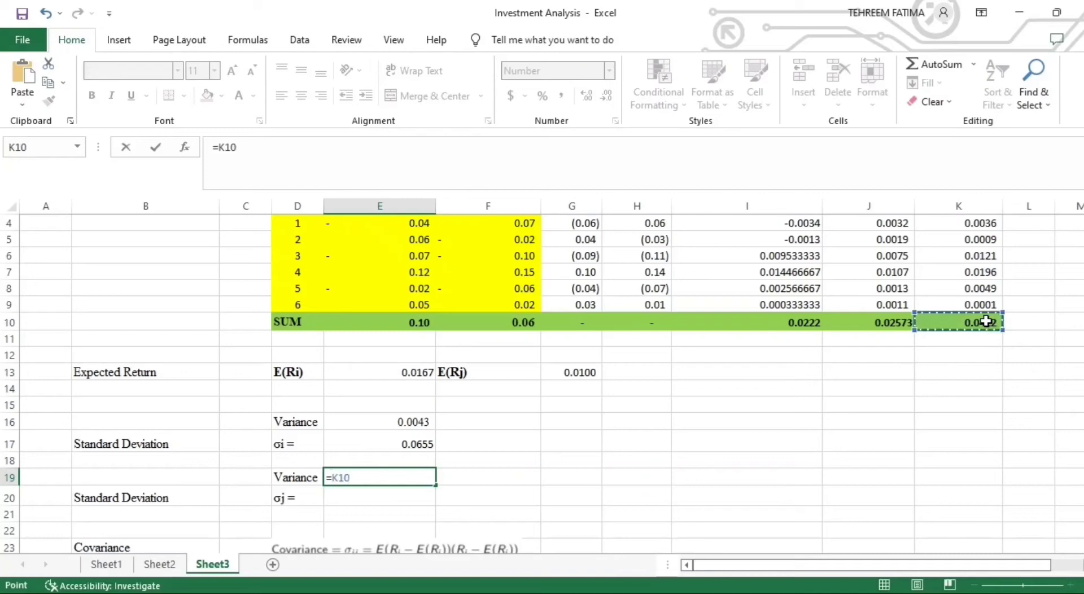
text(/)
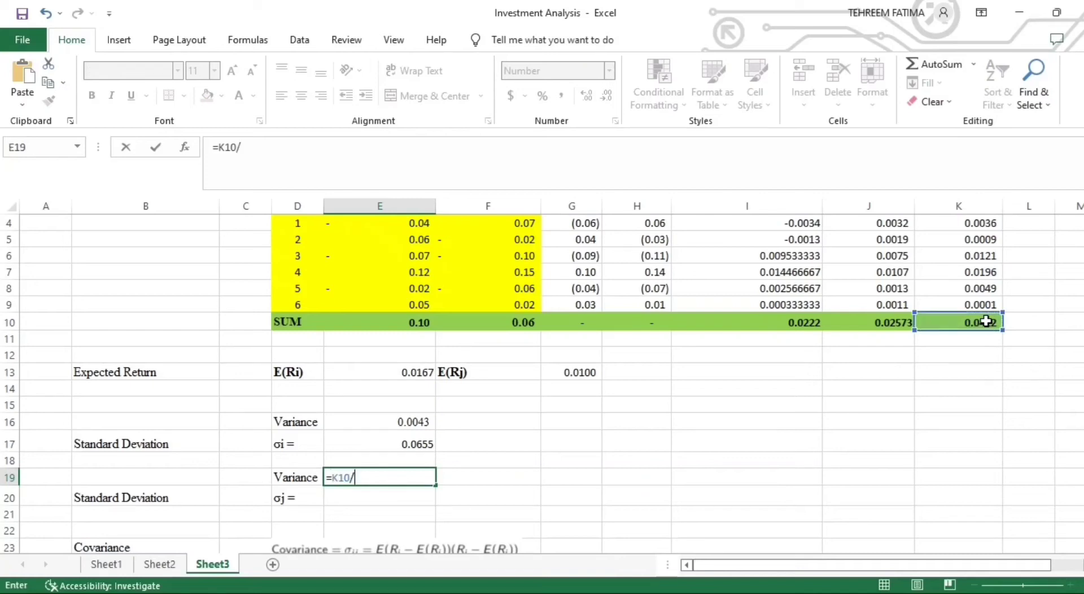
text(6)
key(Return)
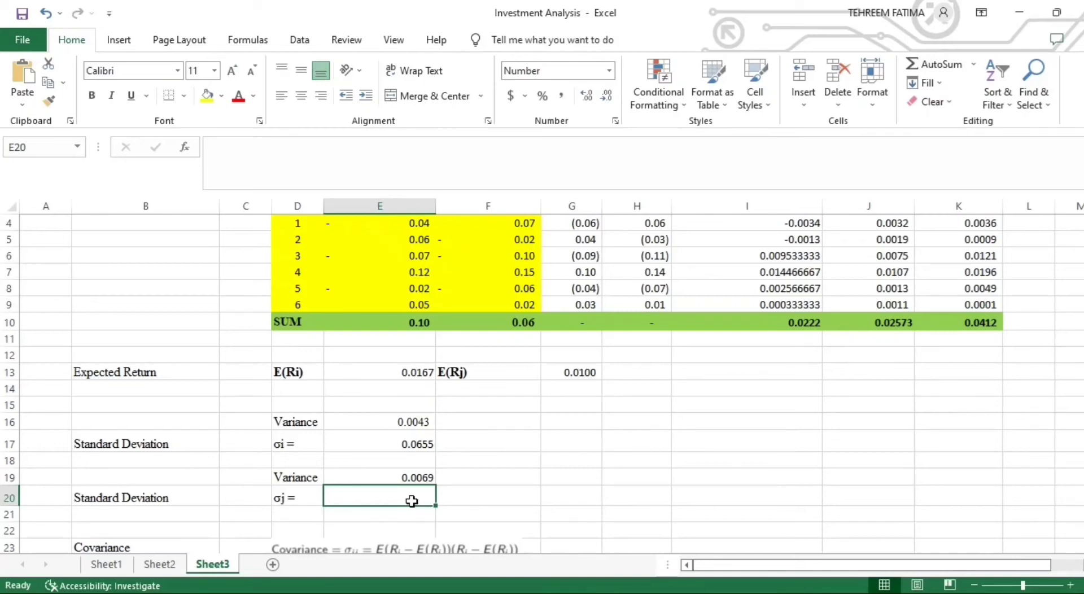
Calculate the standard deviation σj in E20 with =SQRT(E19).
text(=S)
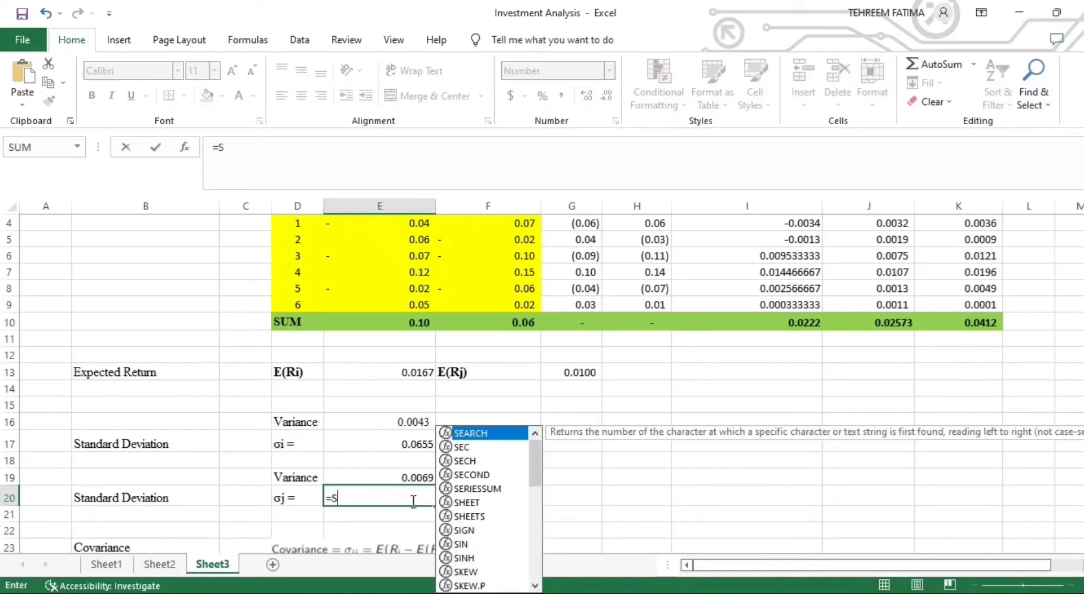
text(QRT)
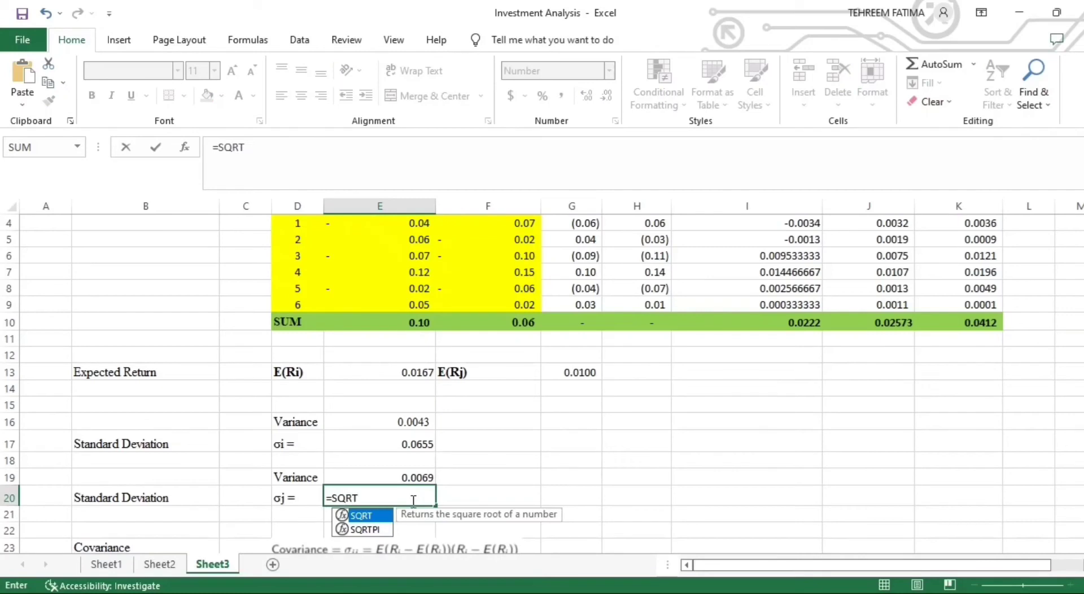
text(()
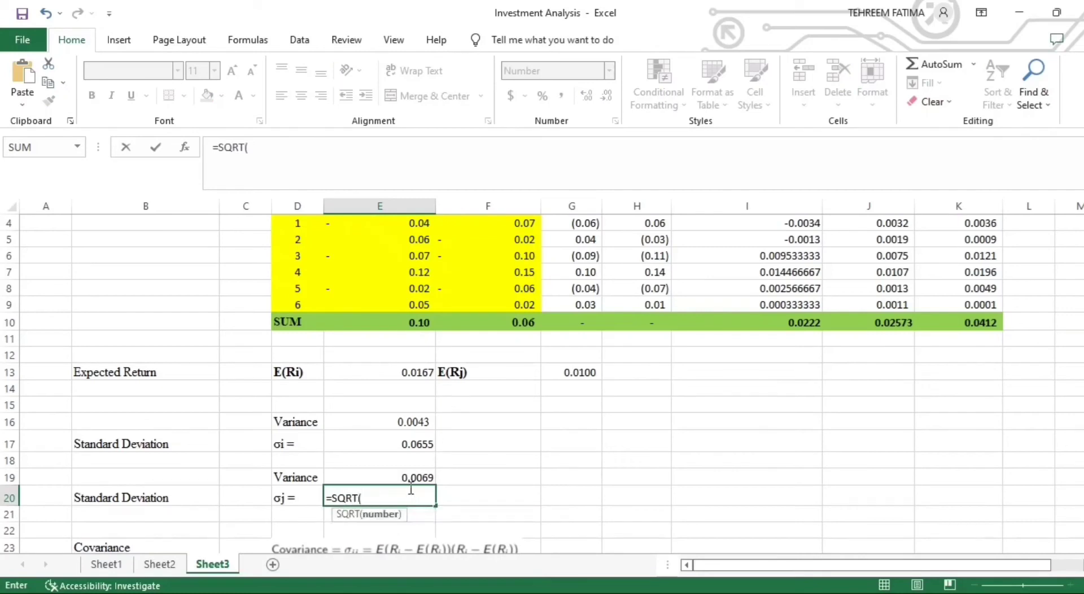
click(410, 477)
text())
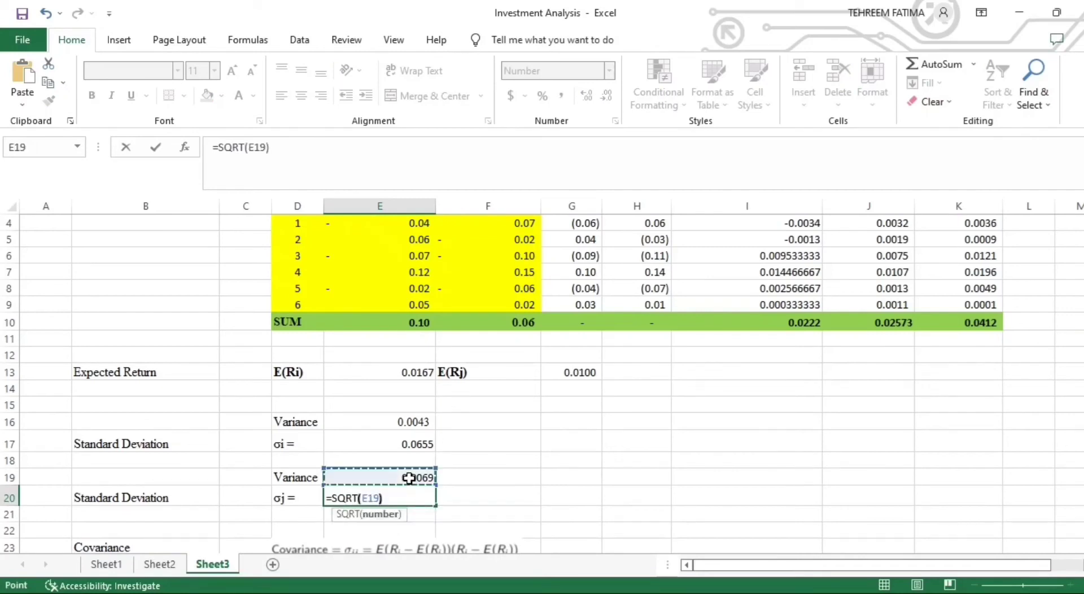
key(Return)
scroll(576, 453, down, 3)
click(430, 334)
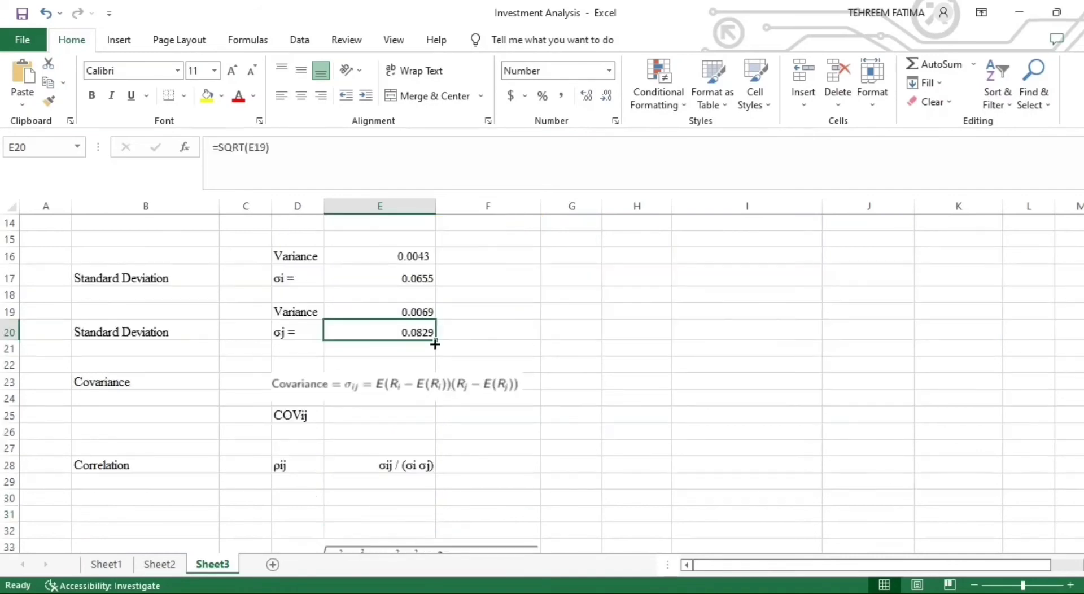
Calculate the covariance COVij in E25 by dividing the total of the deviation products by six with =I10/6.
click(426, 382)
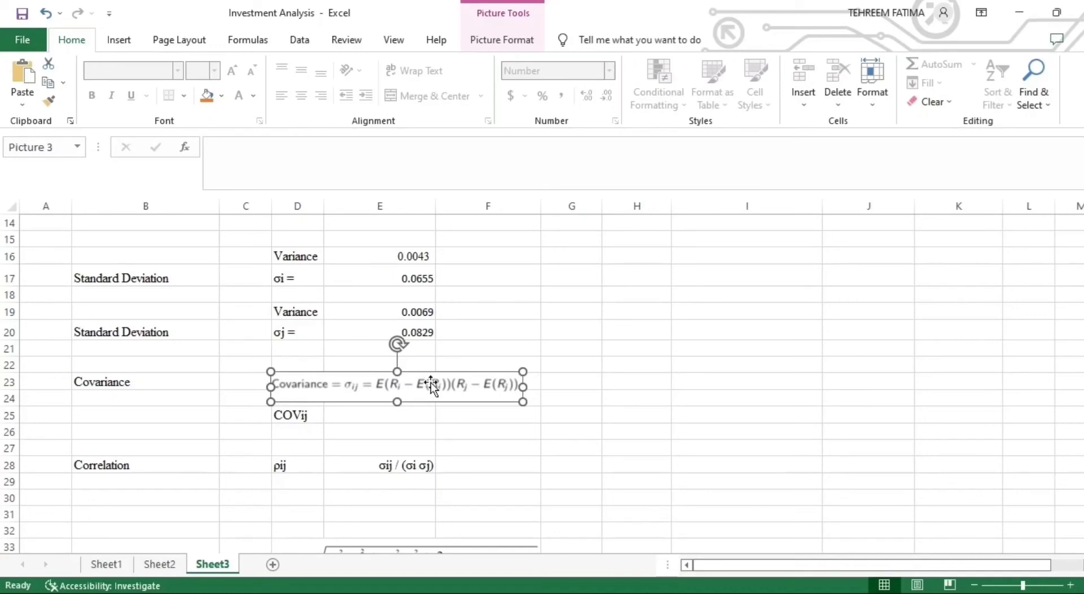
click(363, 419)
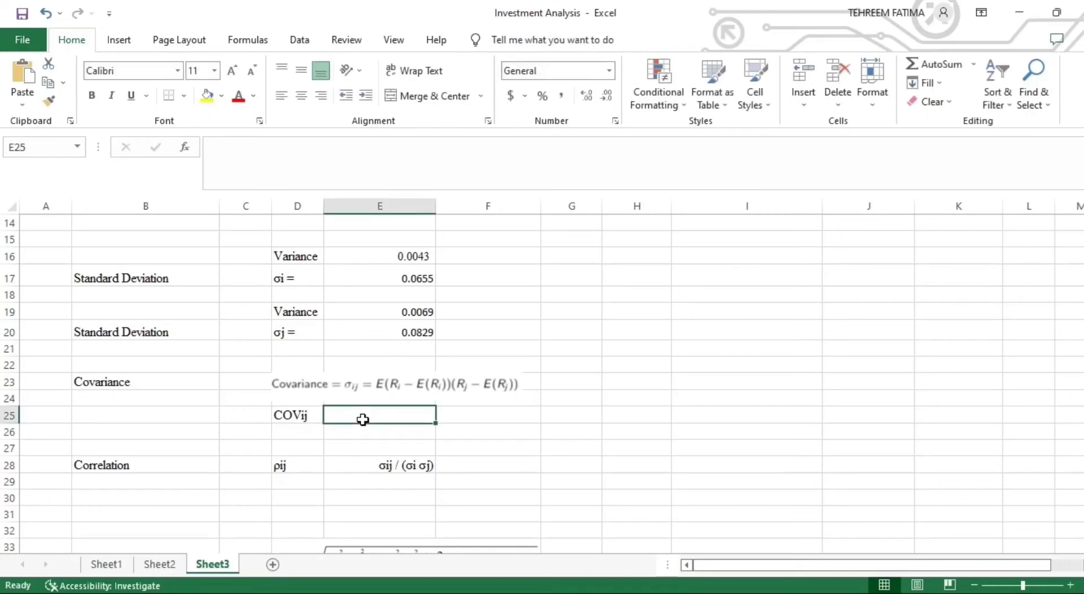
text(=)
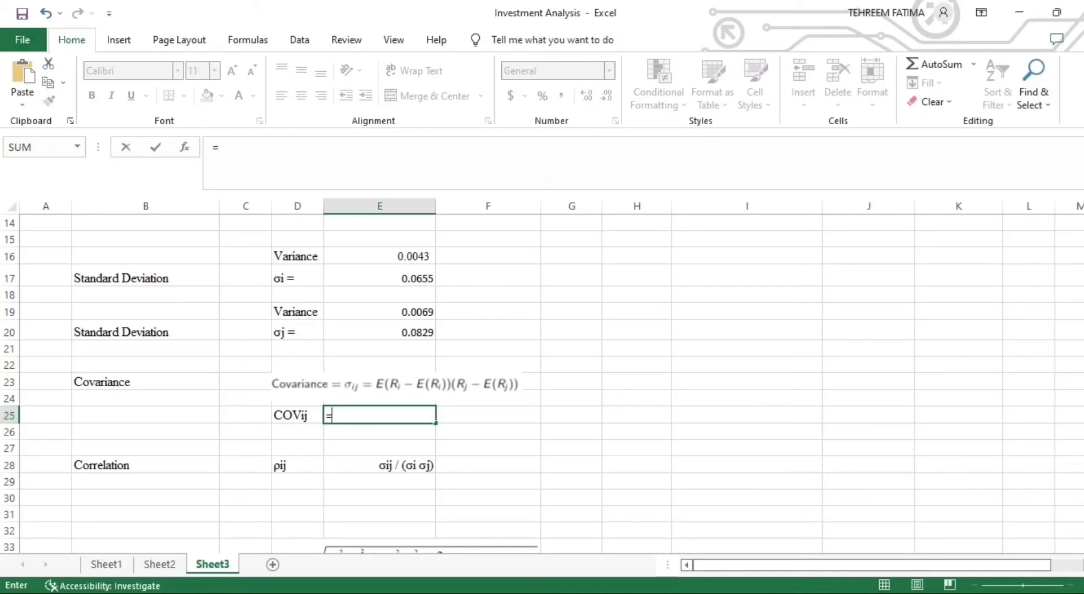
drag(1083, 432, 1082, 408)
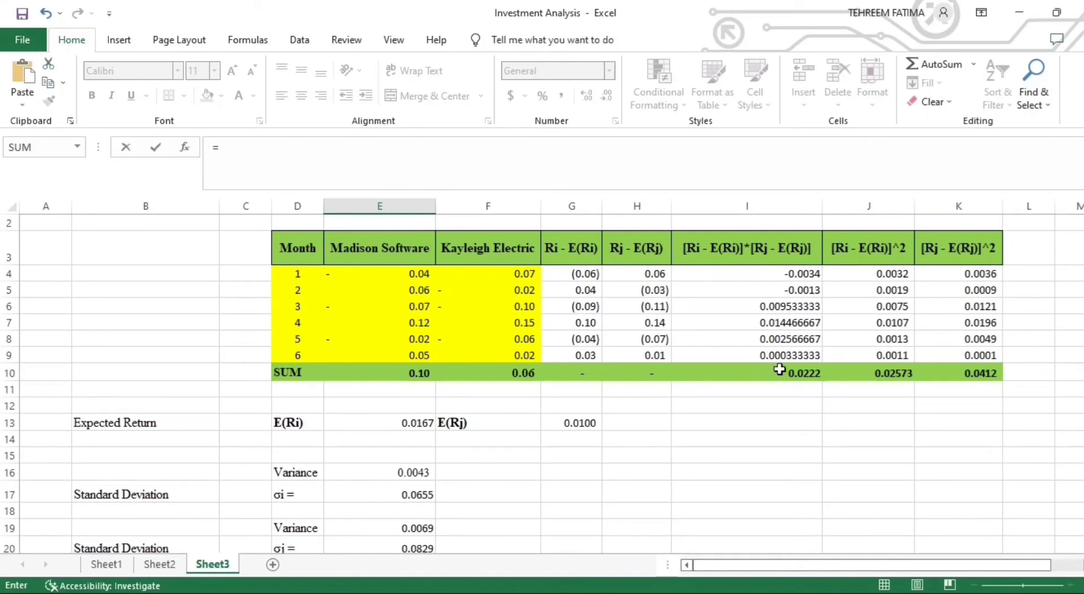
click(780, 370)
drag(1083, 238, 1083, 242)
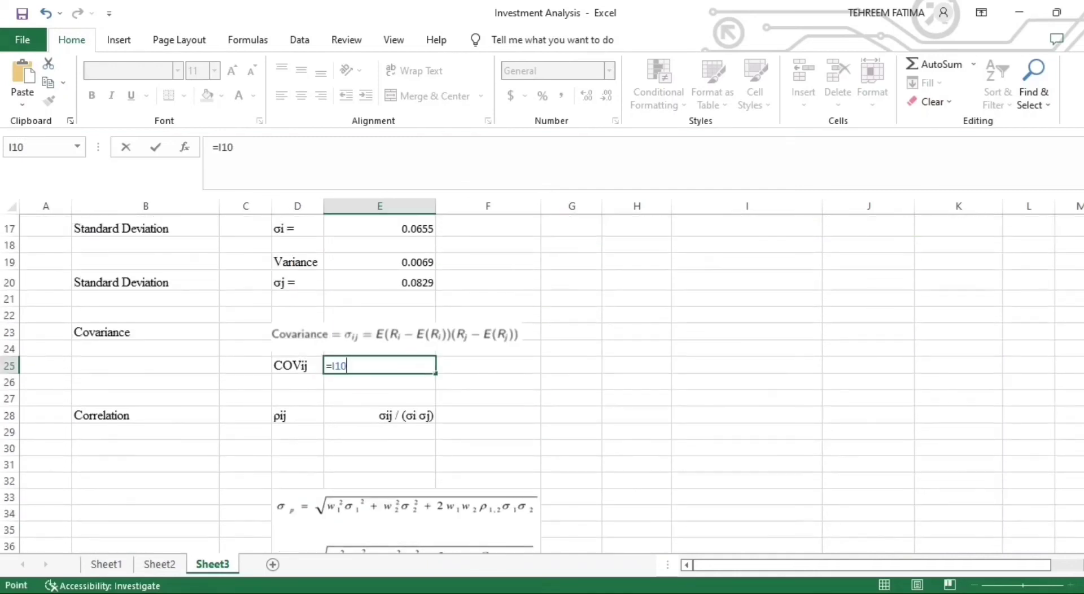
text(/6)
key(Return)
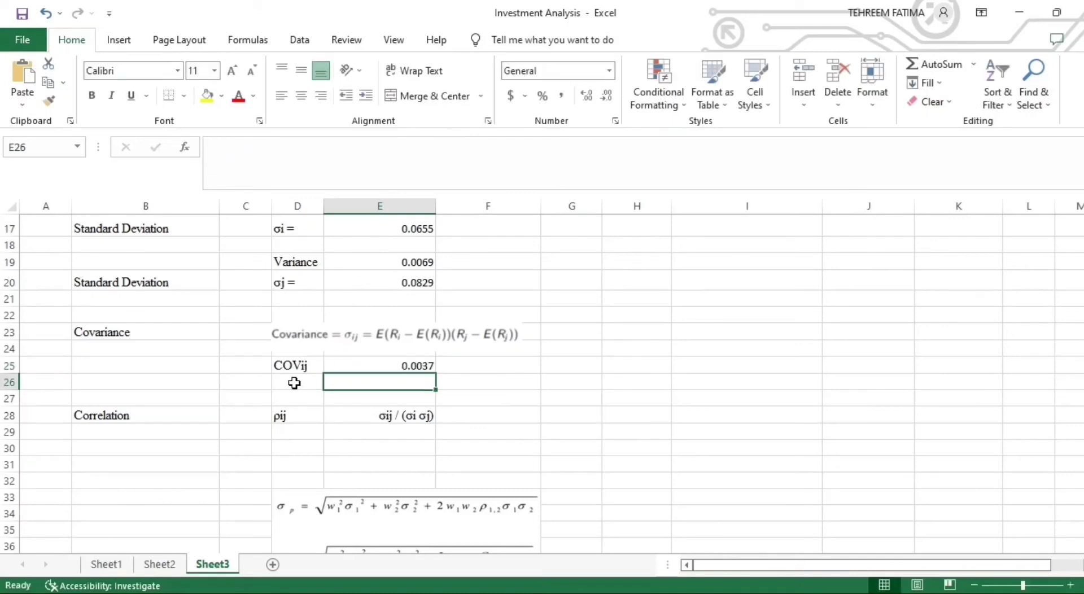
Calculate the correlation ρij in E29 by dividing the covariance by both standard deviations with =E25/(E17*E20).
click(401, 412)
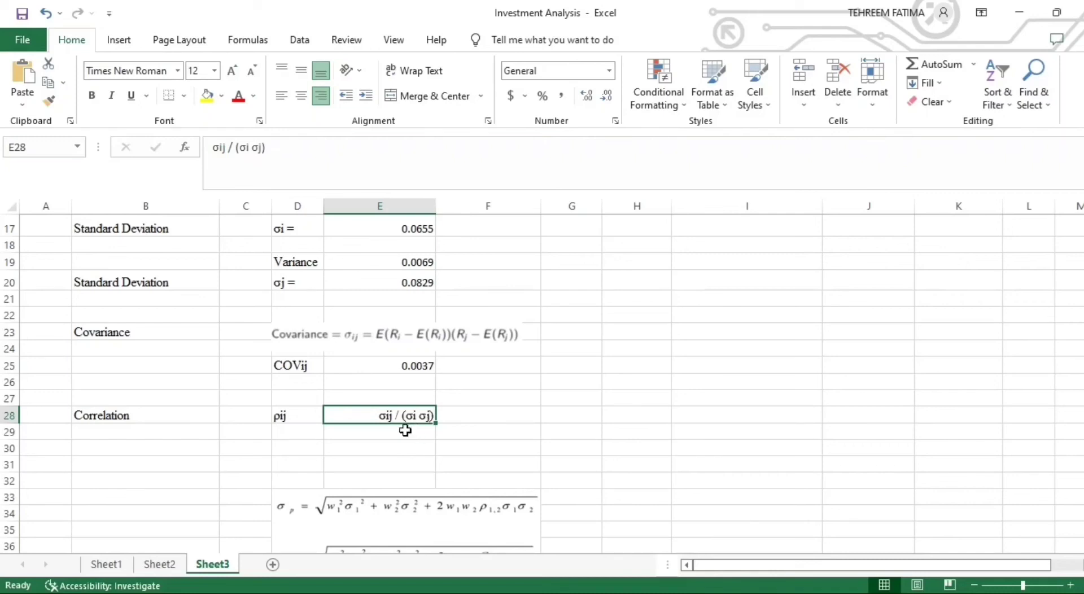
click(406, 431)
text(=)
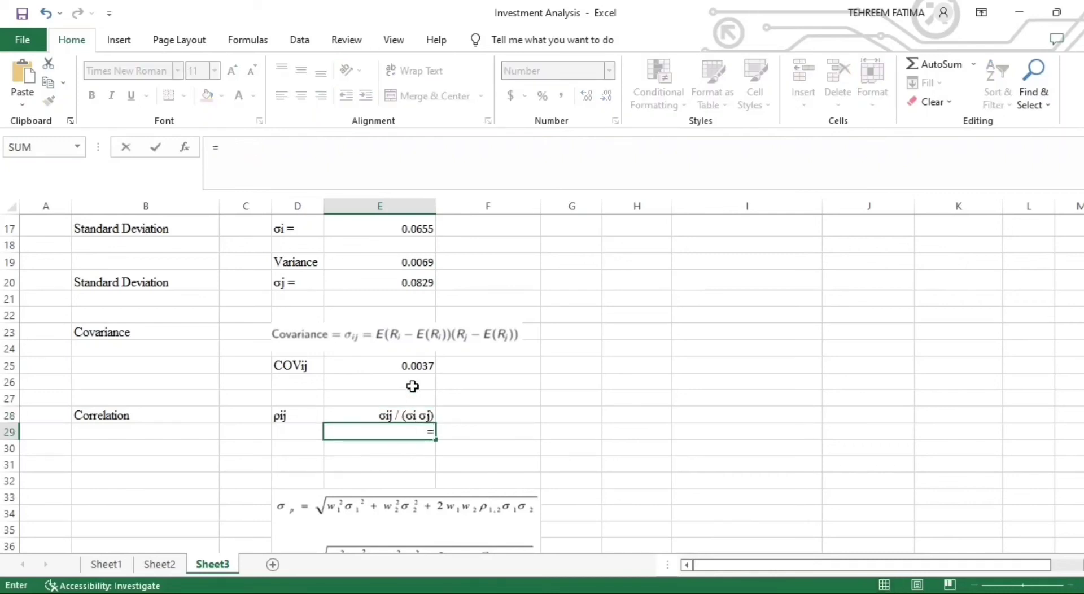
click(389, 366)
text(/)
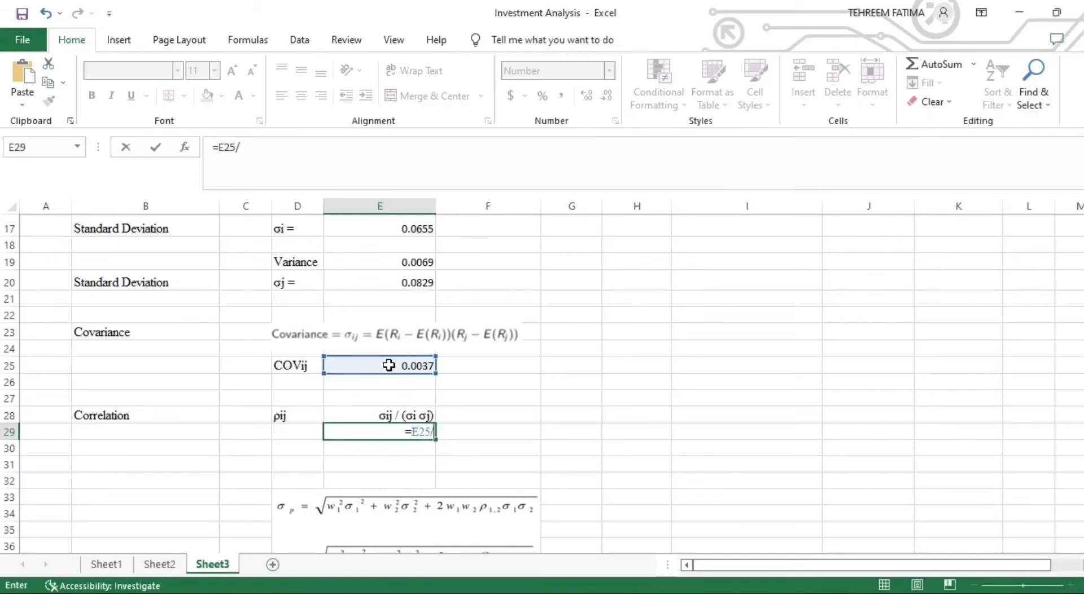
text(()
click(416, 228)
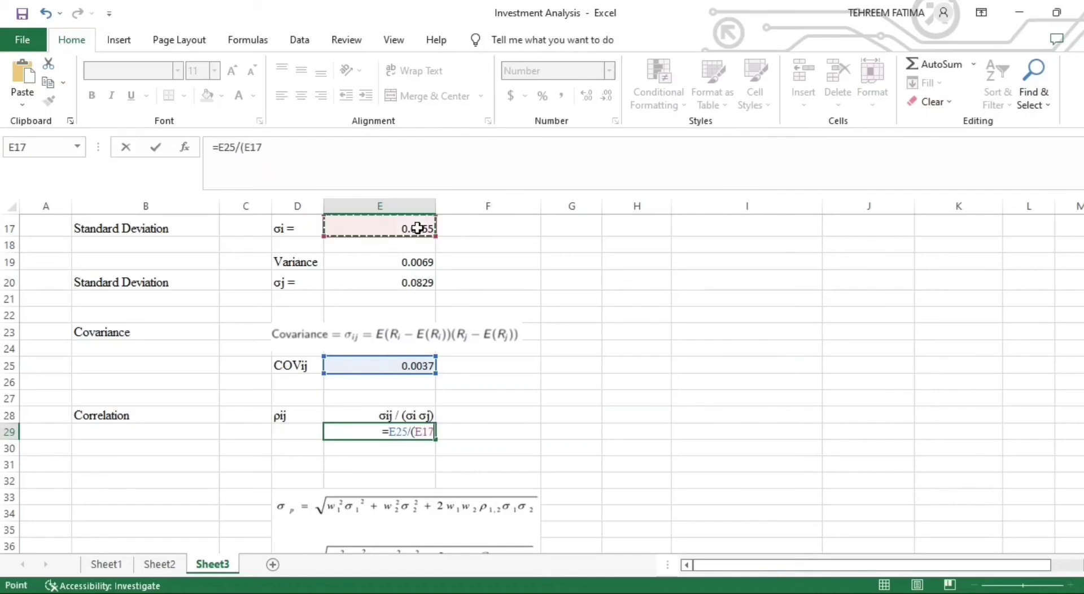
text(*)
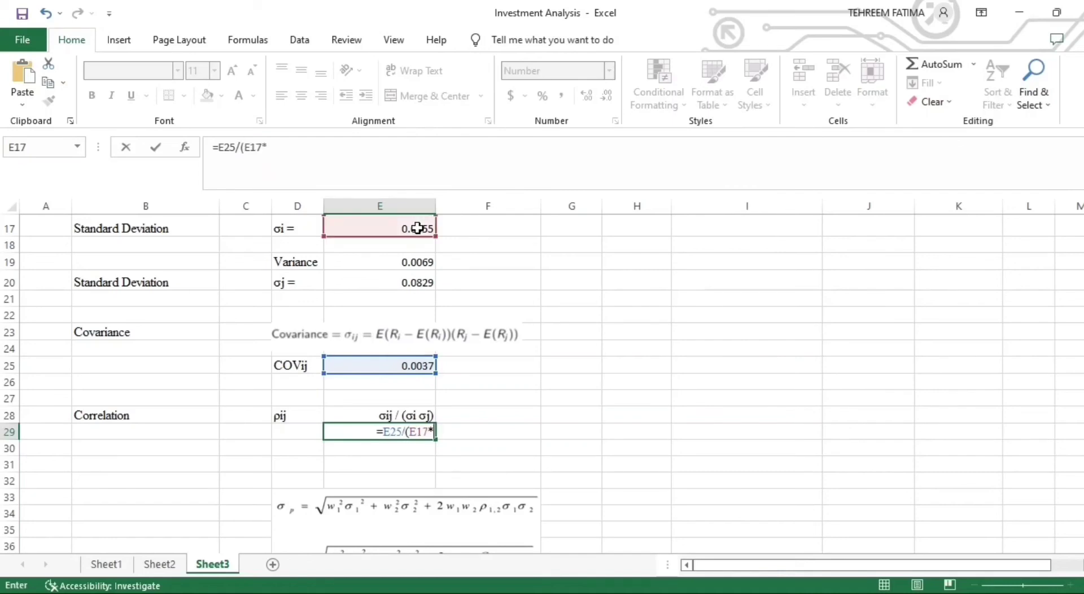
click(414, 283)
text())
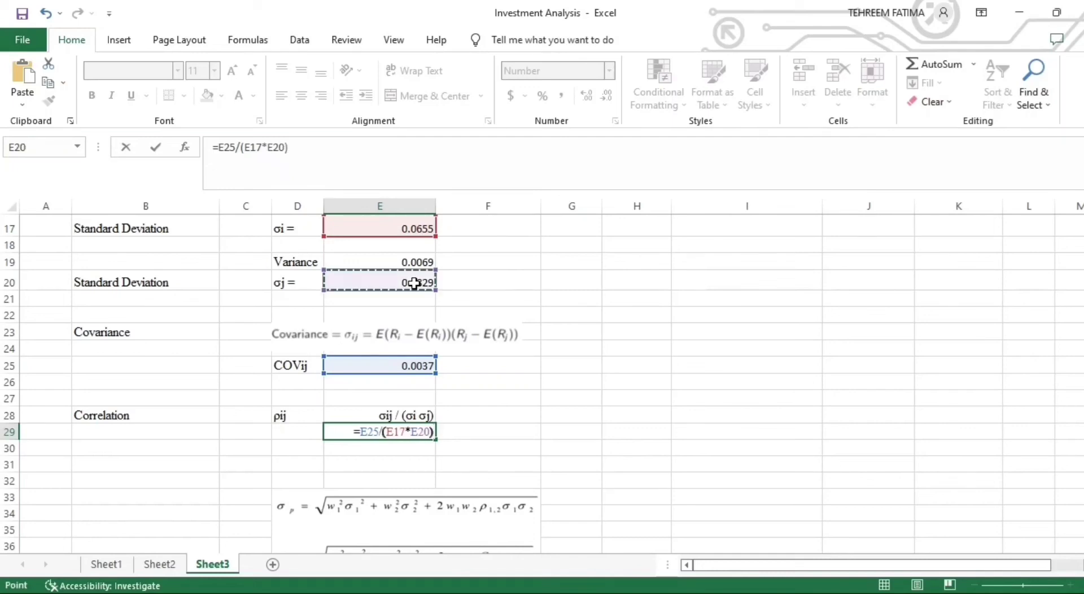
key(Return)
Examine the correlation result and the portfolio standard deviation formula picture above the wi and wj weights.
scroll(415, 283, down, 1)
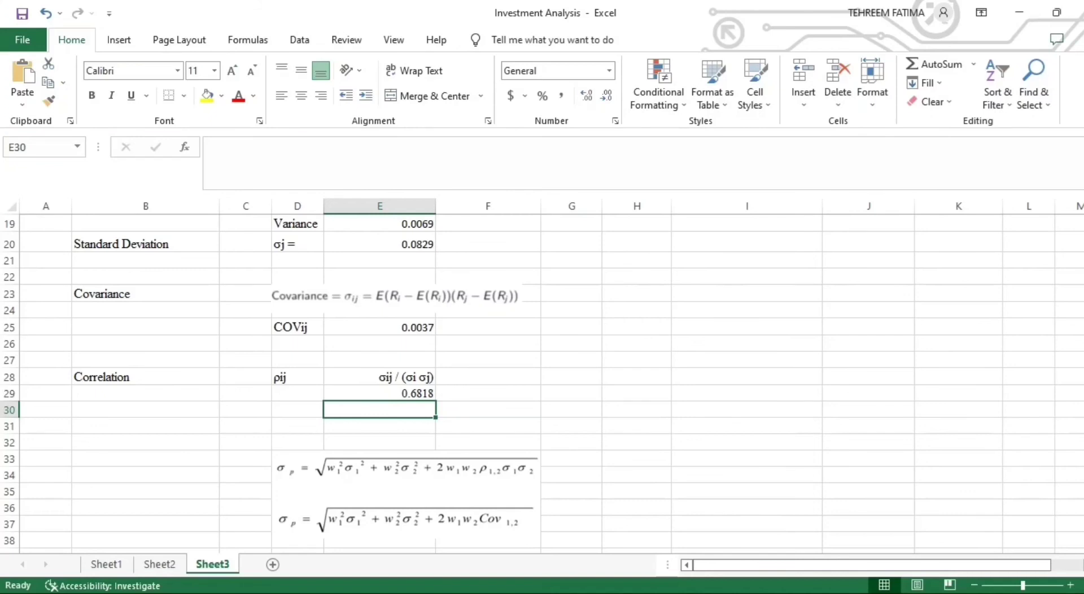
click(428, 392)
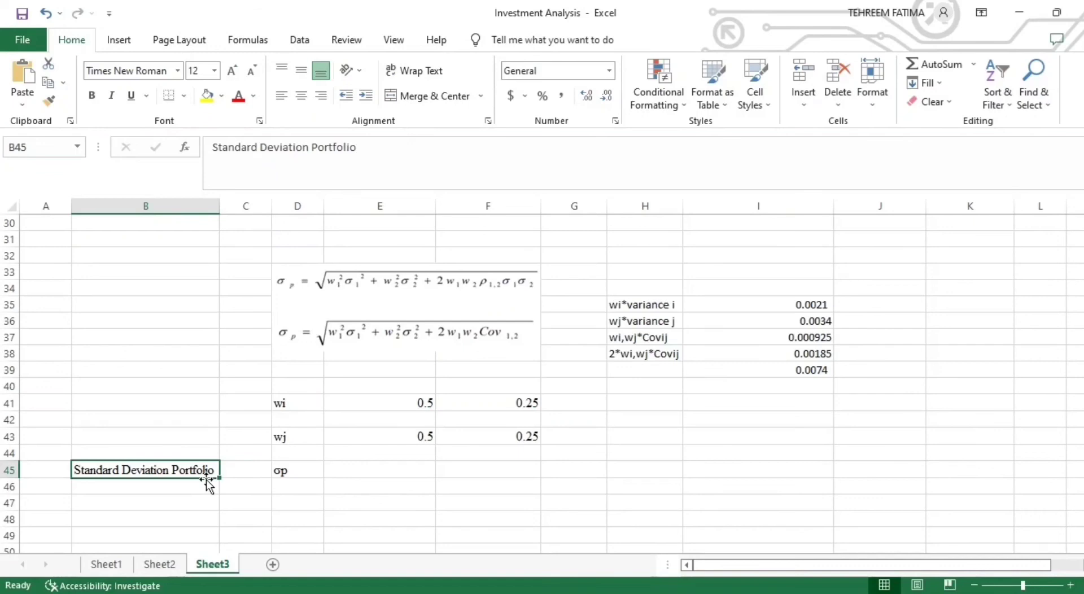
click(371, 315)
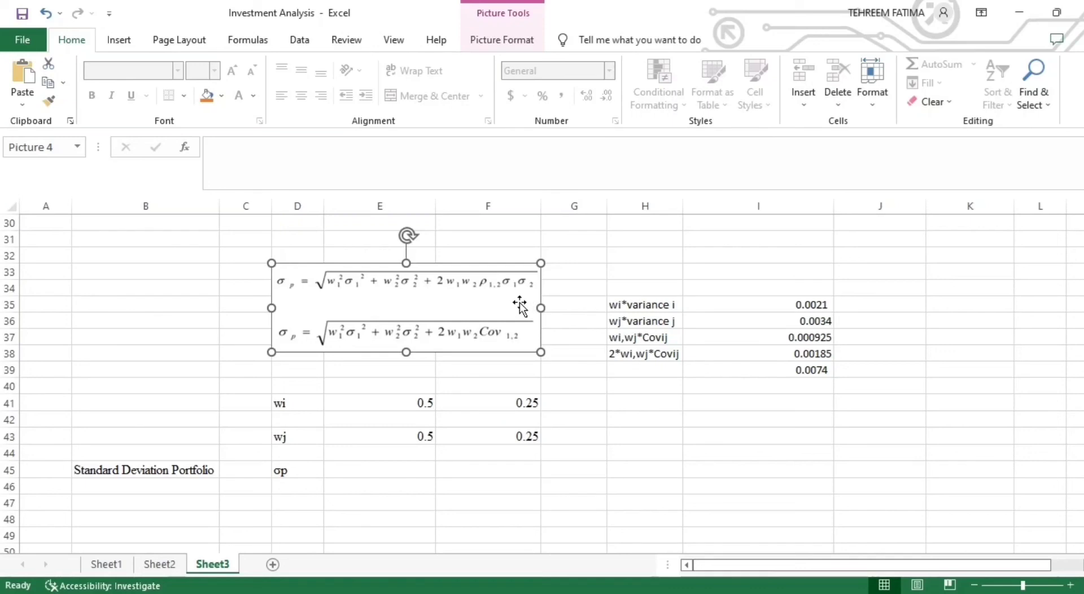
Review the wi and wj weights in E41 and E43 and the formula summing the variance terms in I39.
click(311, 406)
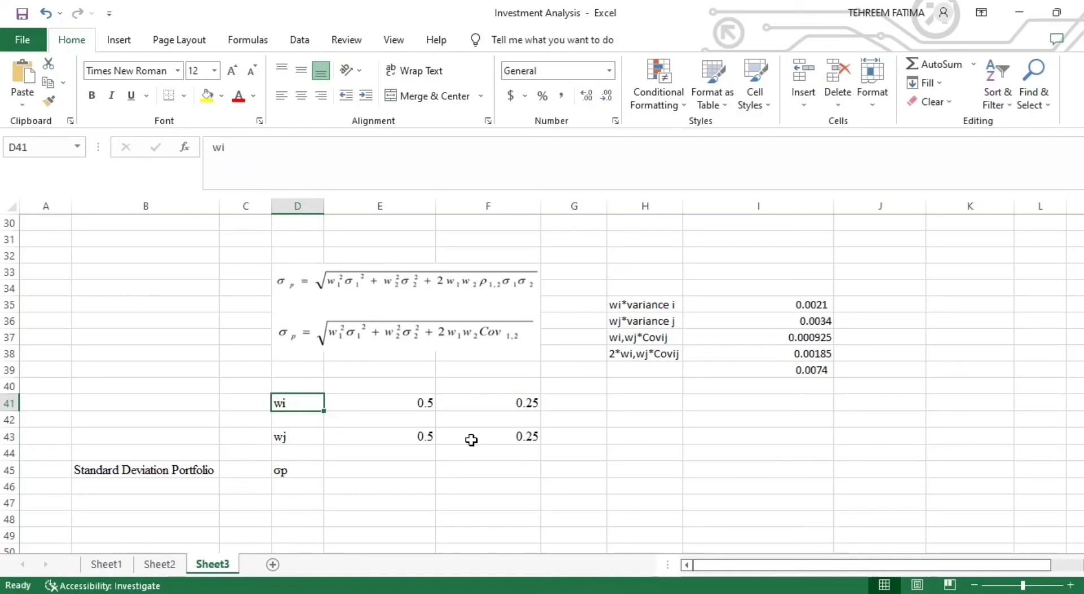
click(425, 404)
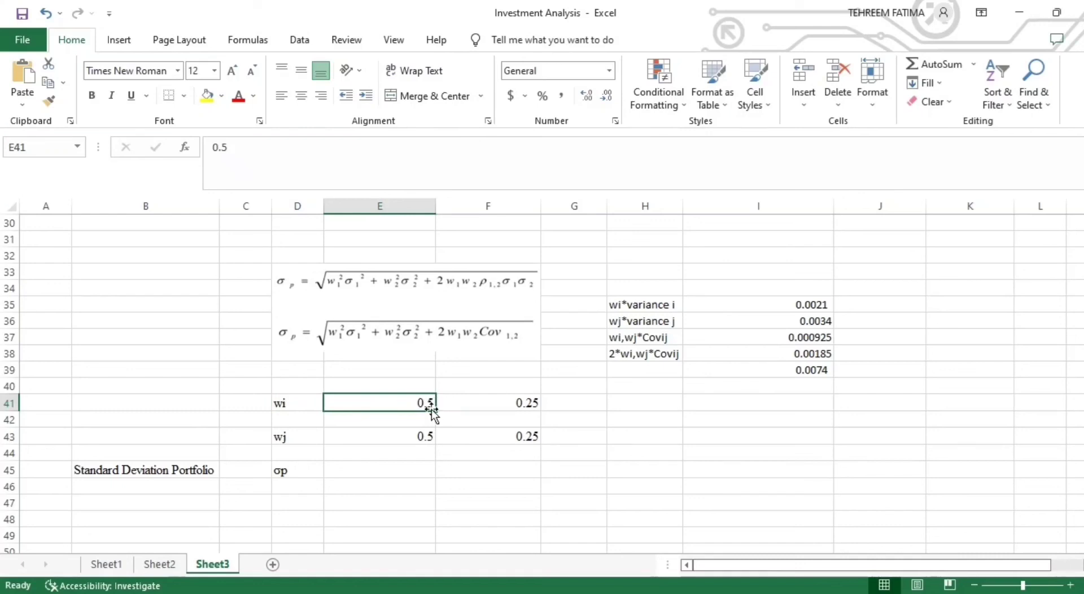
click(418, 440)
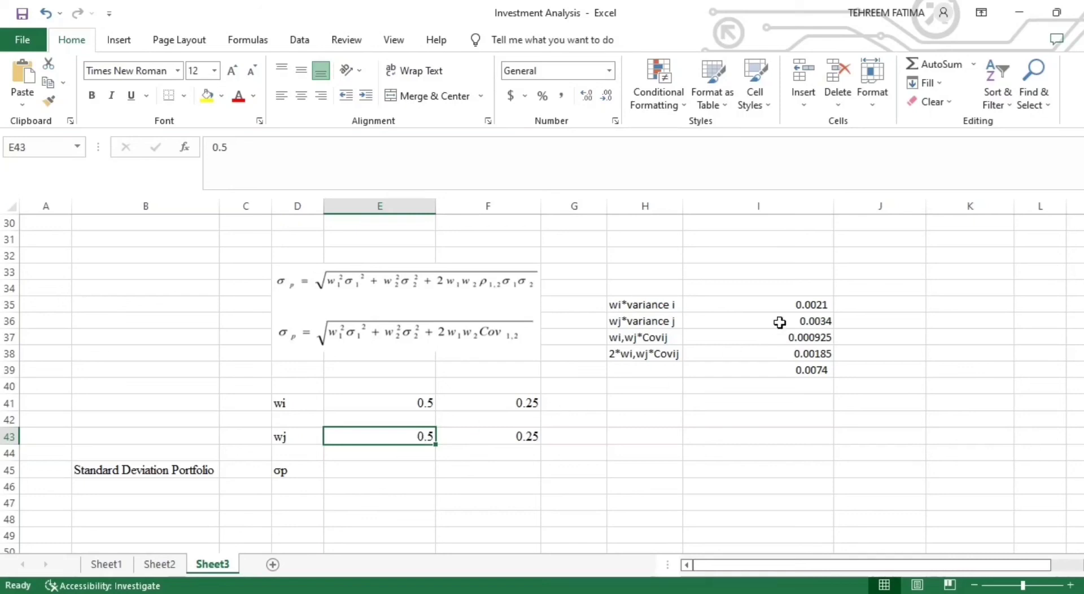
click(746, 372)
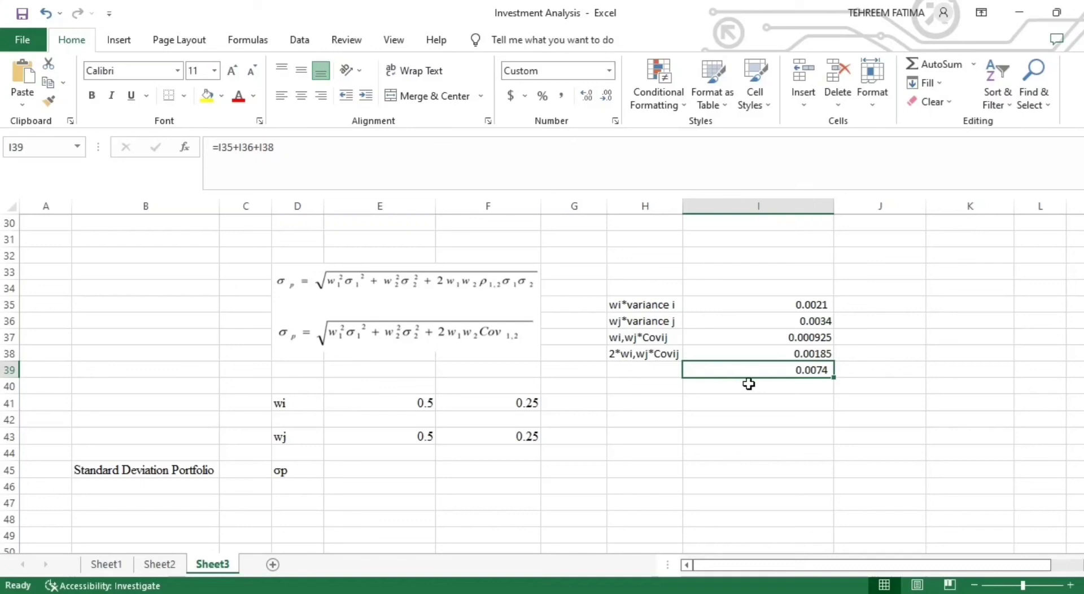
Calculate the portfolio standard deviation σp in E45 as the square root of the summed terms with =SQRT(I39).
click(395, 473)
text(=)
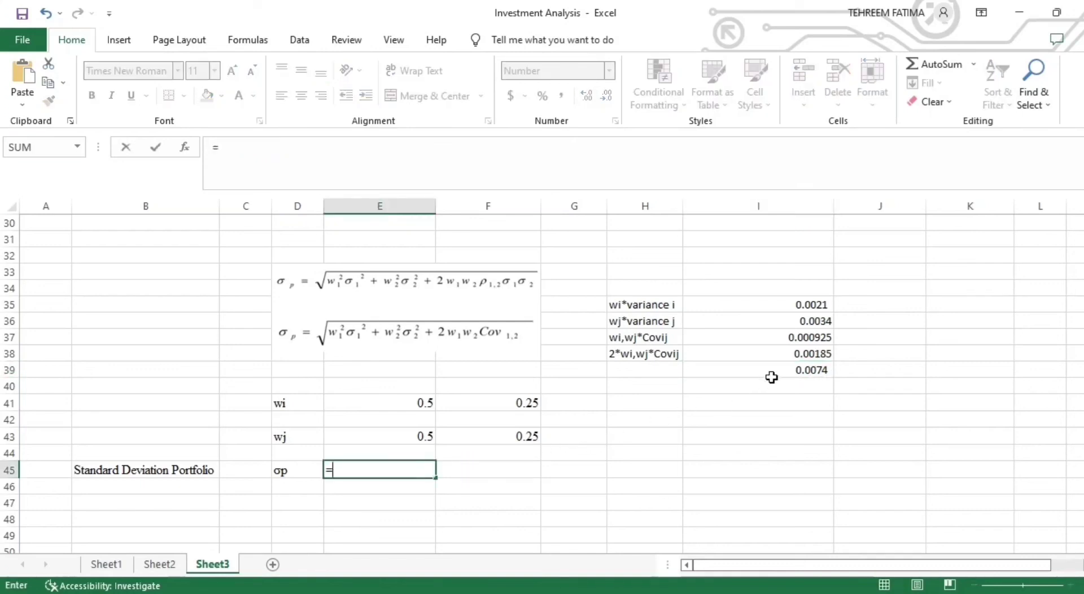
click(773, 373)
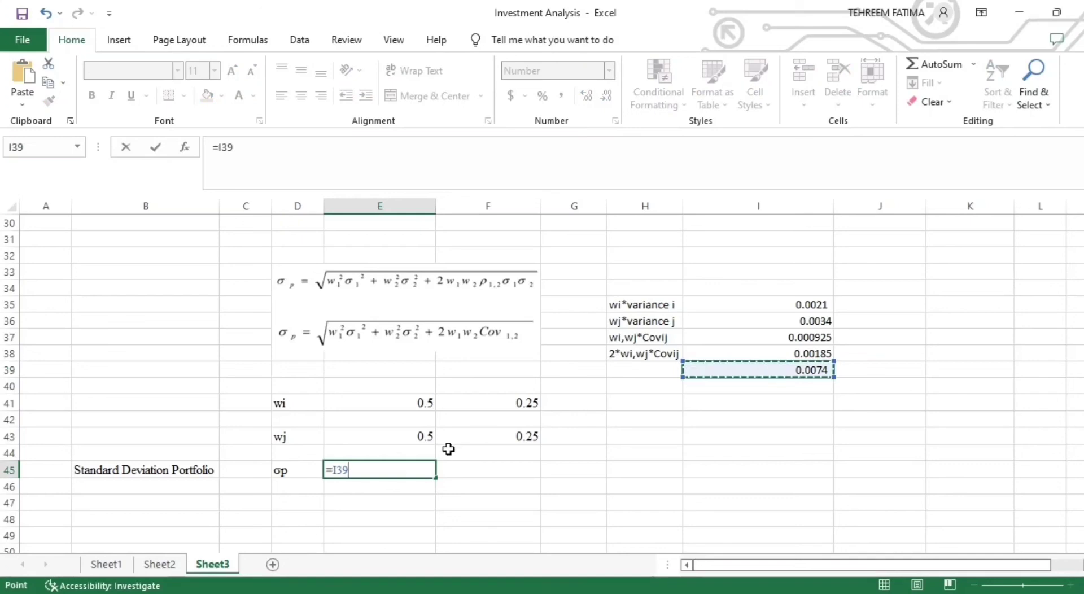
key(BackSpace)
key(BackSpace)
key(BackSpace)
text(SQRT()
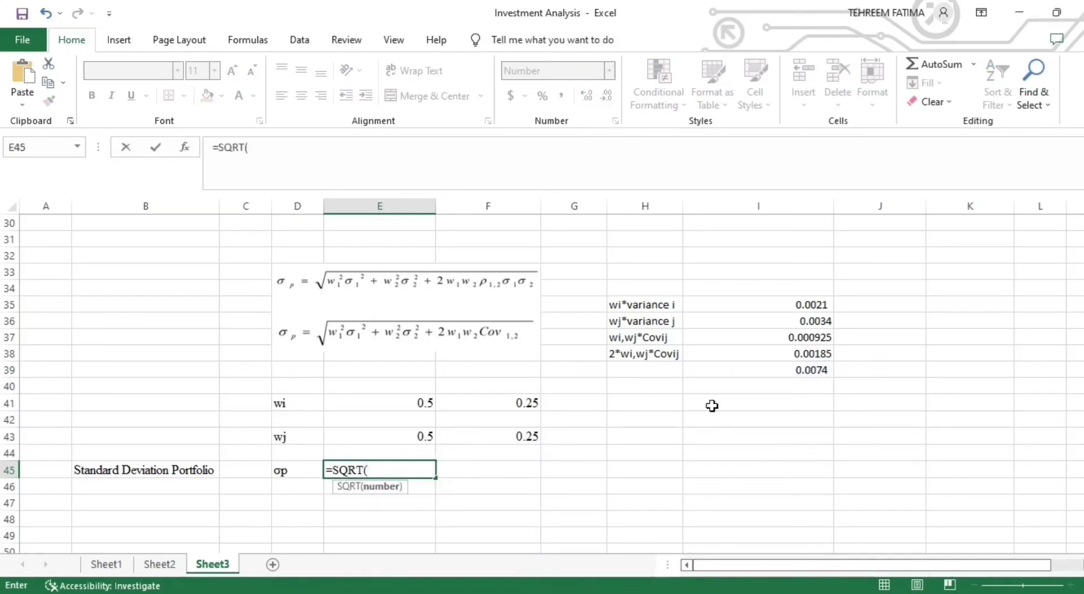
click(786, 369)
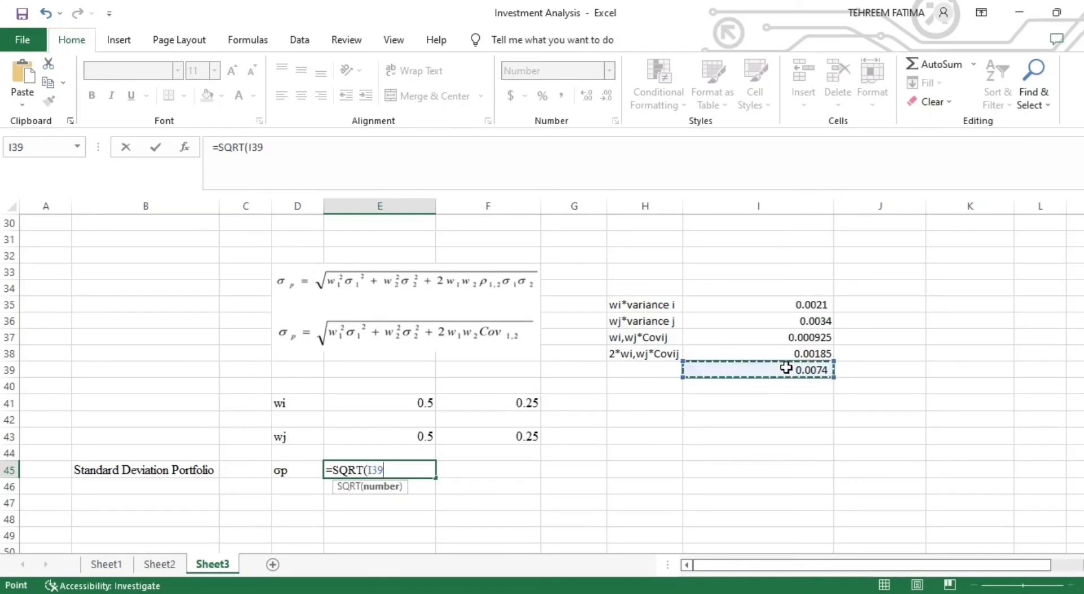
text())
key(Return)
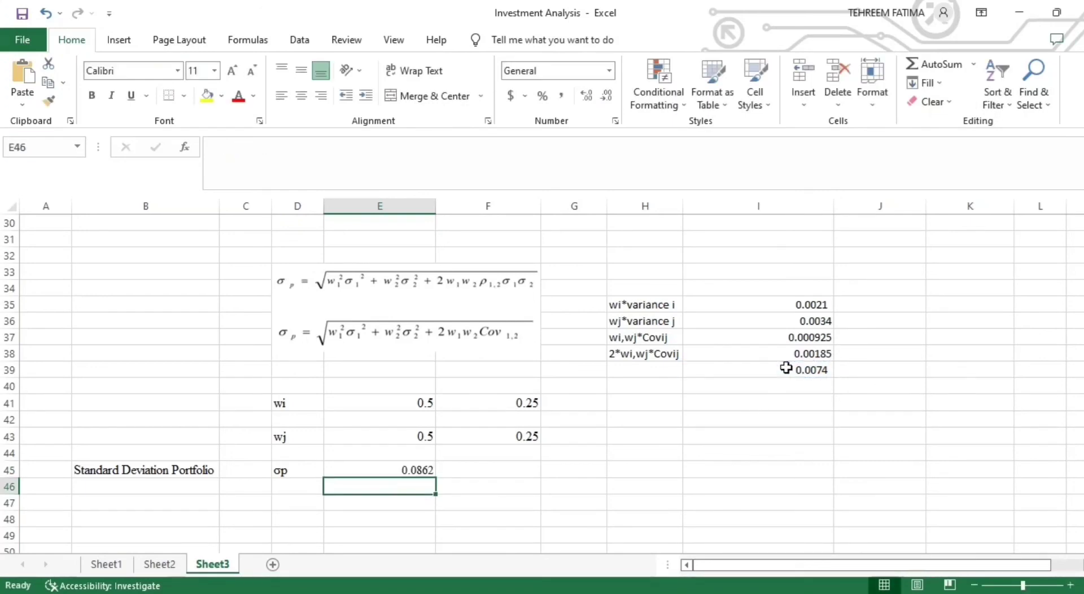